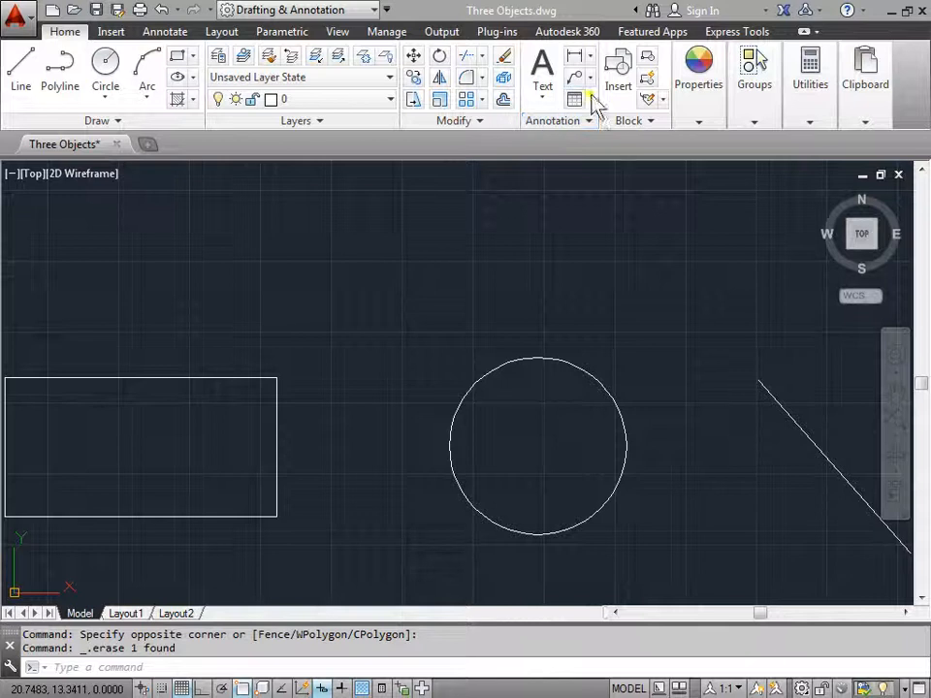
# Add a multileader from the midpoint of the rectangle's top edge, landing above it, with the text "This is some text"
pyautogui.click(591, 77)
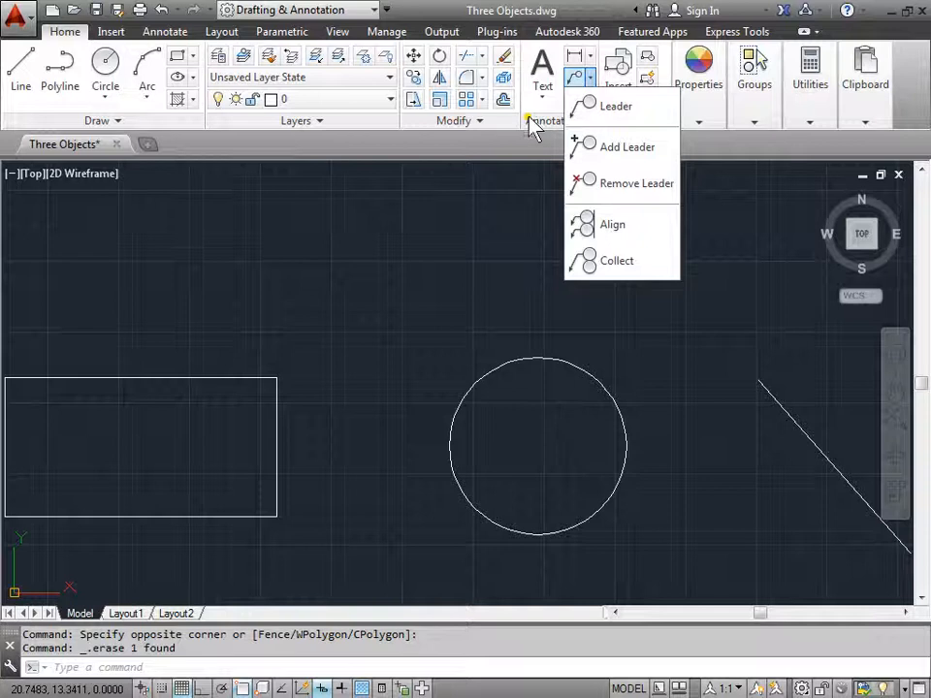
pyautogui.click(165, 32)
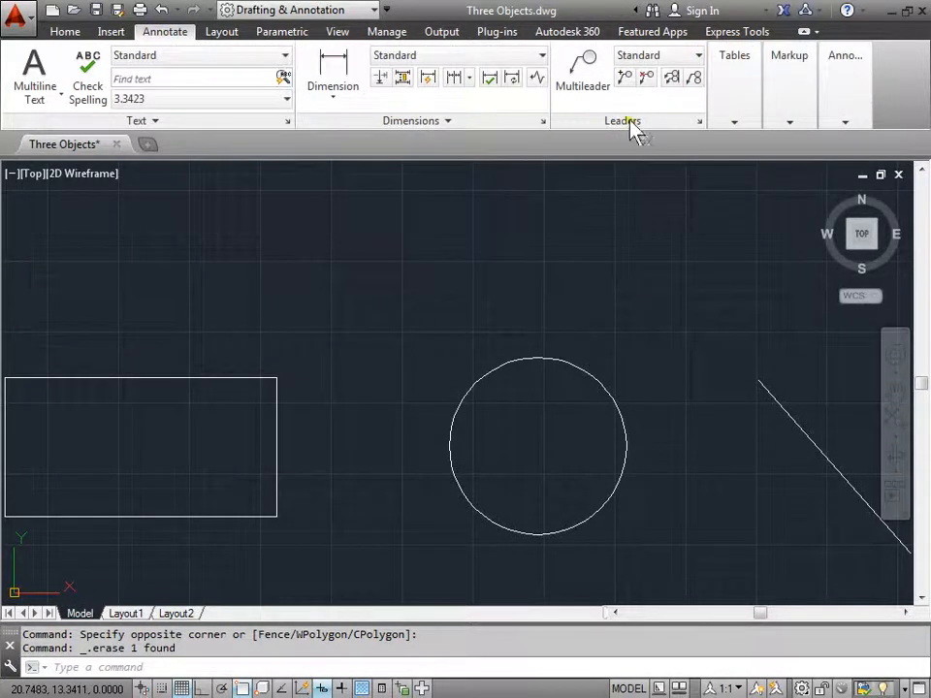
pyautogui.click(592, 81)
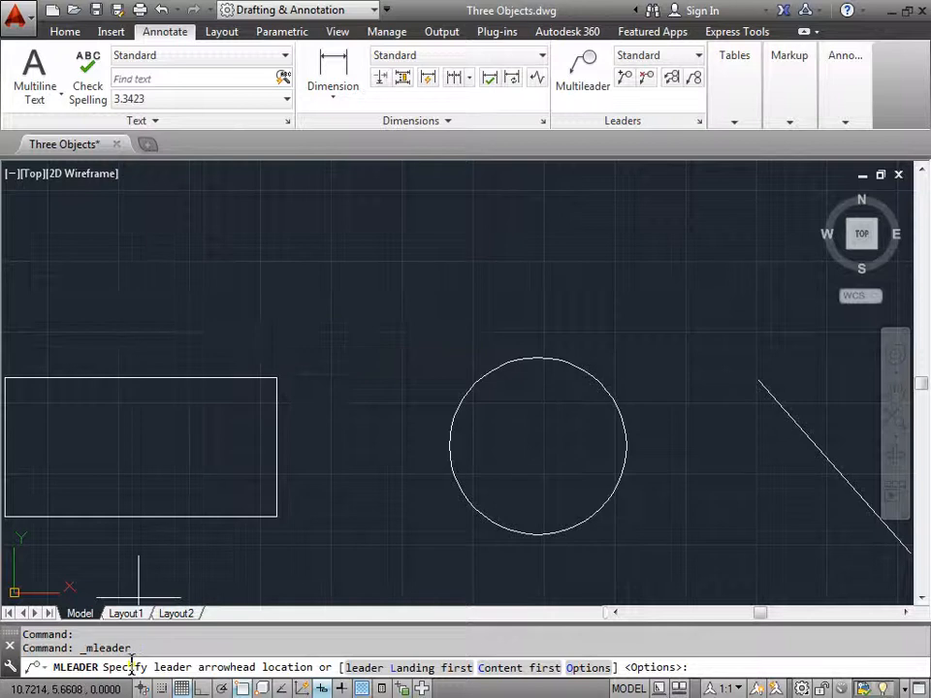
pyautogui.click(142, 378)
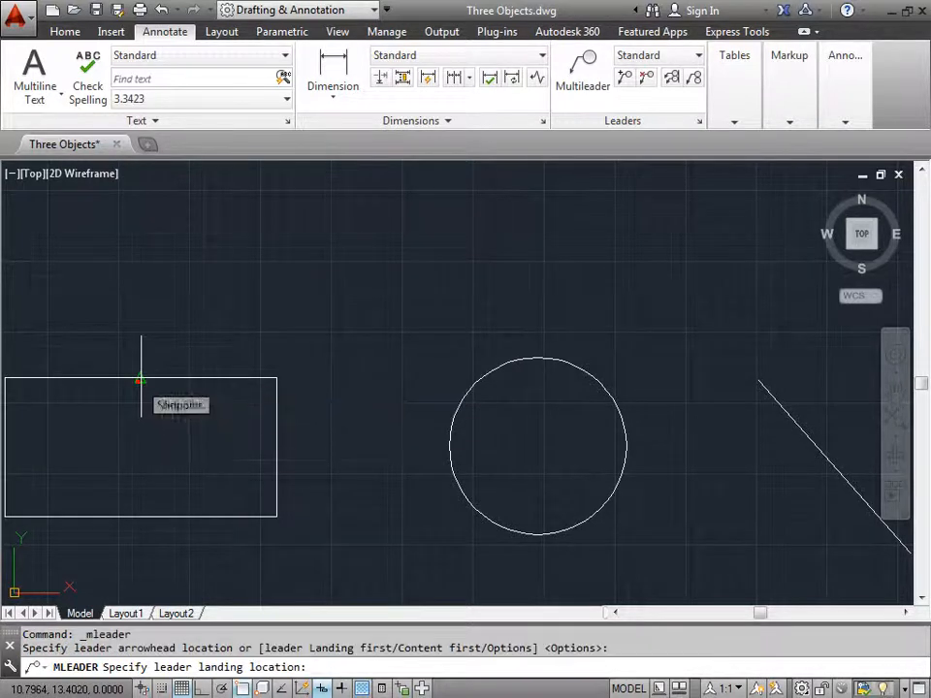
pyautogui.click(258, 222)
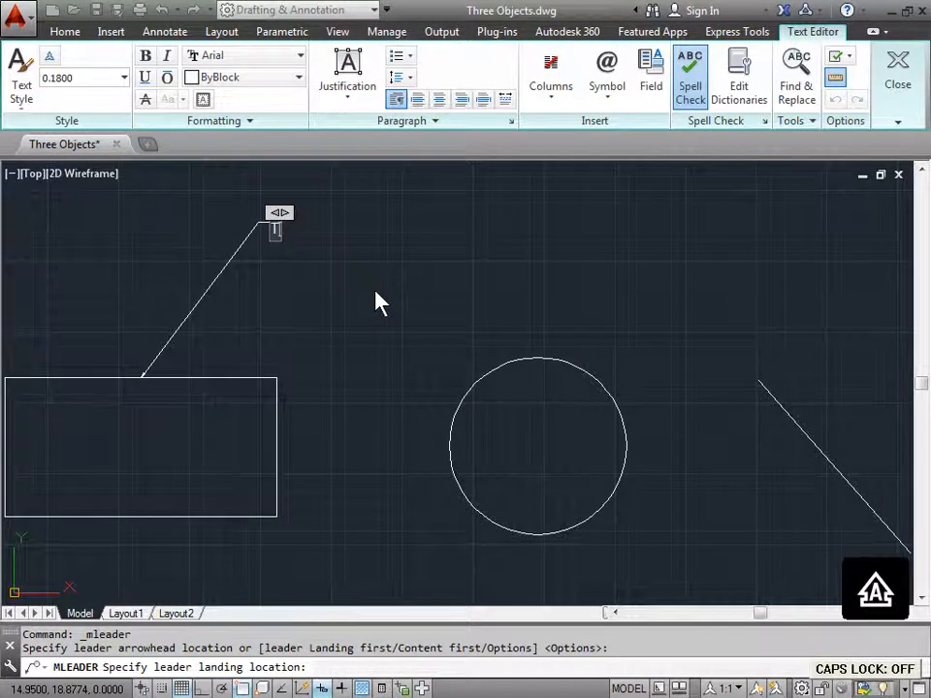
pyautogui.write('This is some text')
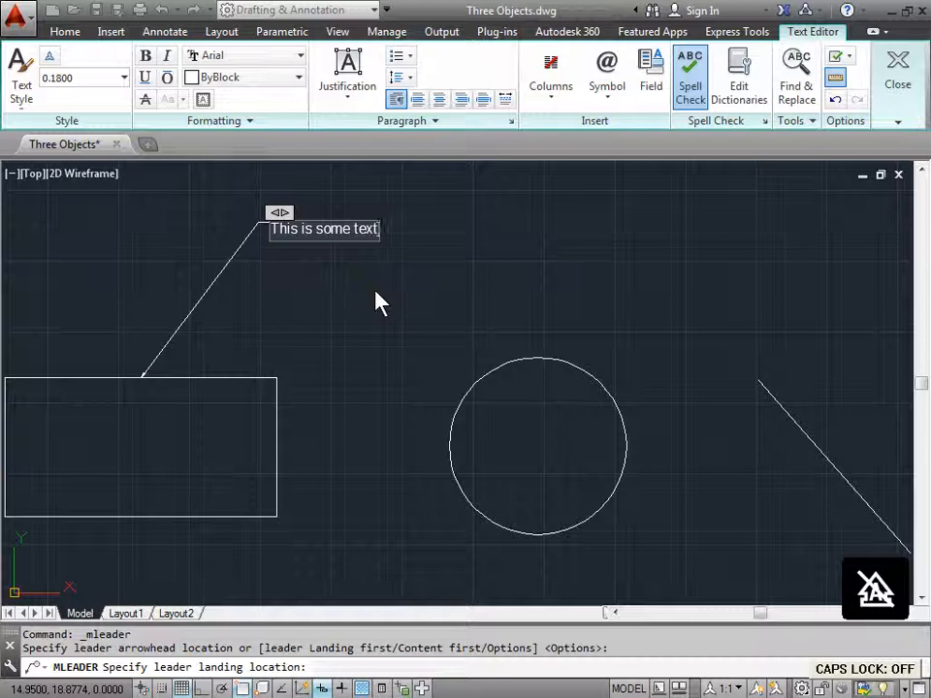
# Set the height of the whole leader text to 1 and finish editing the text
pyautogui.moveTo(379, 229); pyautogui.dragTo(269, 229)
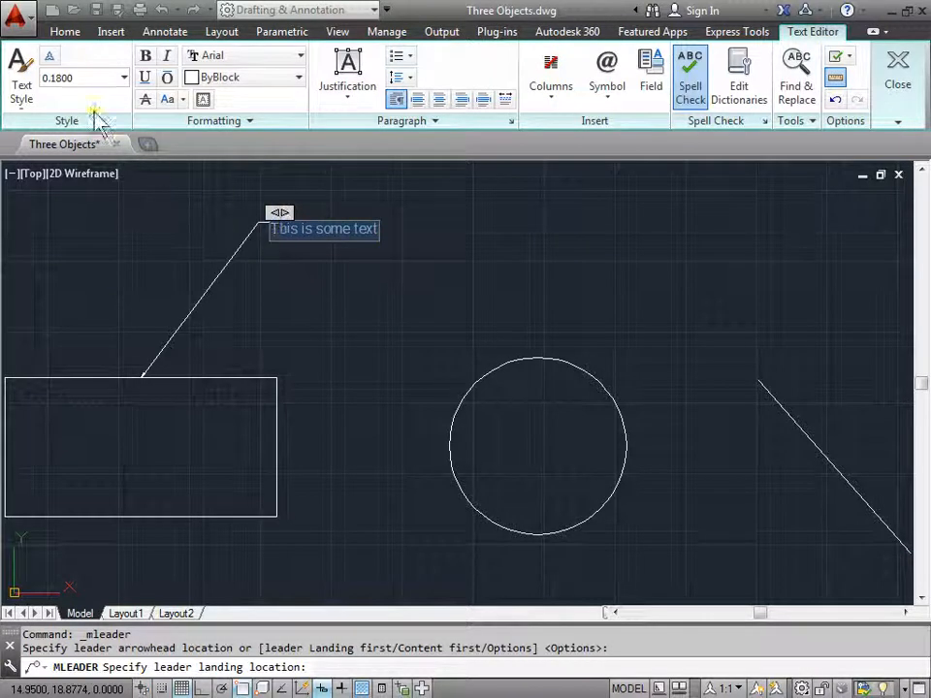
pyautogui.click(84, 76)
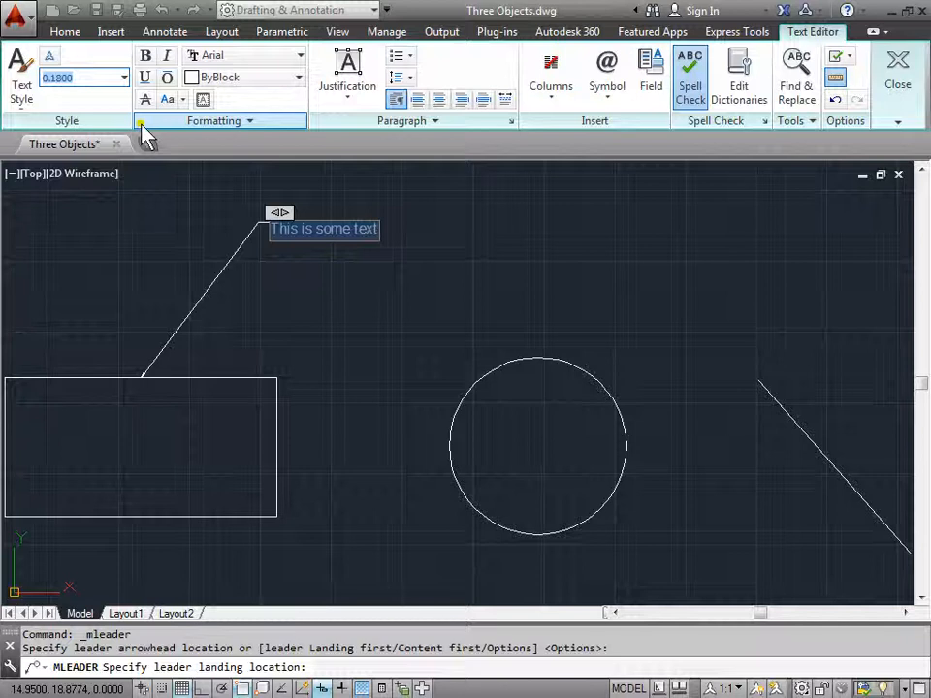
pyautogui.press('Return')
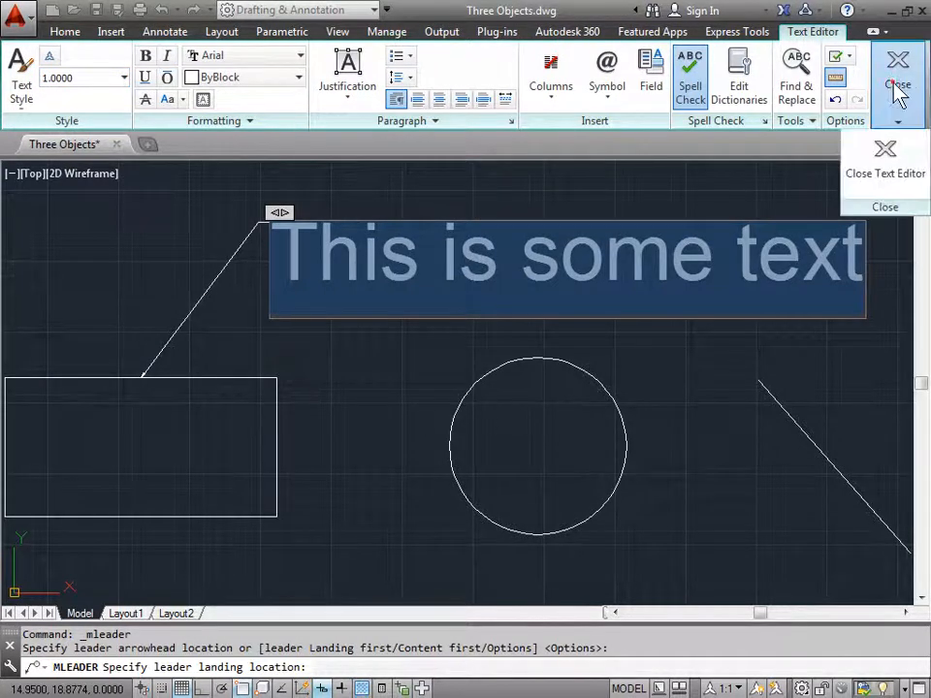
pyautogui.click(885, 160)
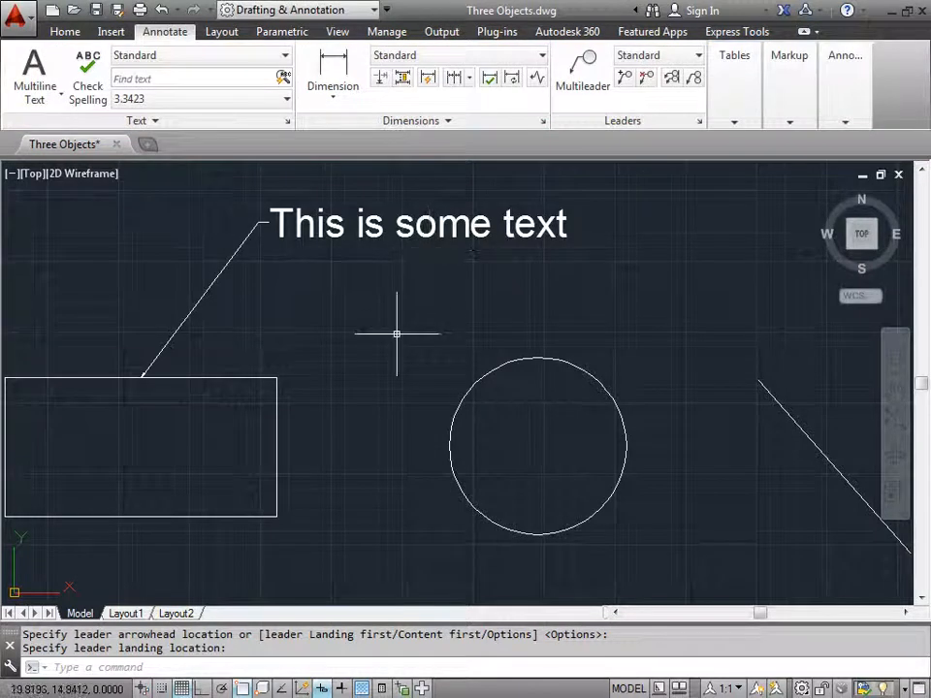
# Start a new multileader and set its leader type to spline in the command's options
pyautogui.click(579, 61)
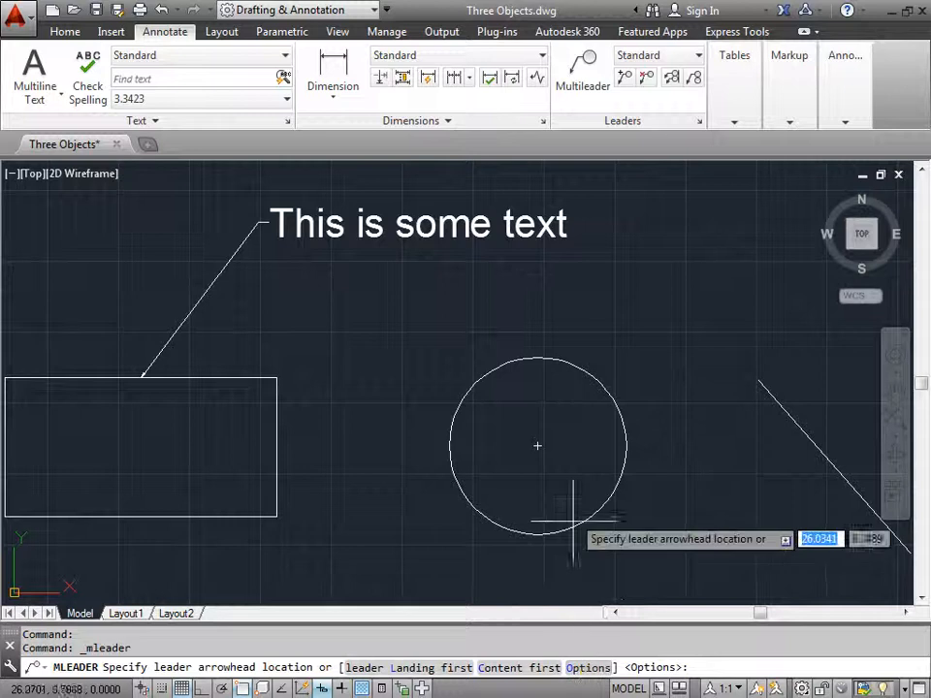
pyautogui.rightClick(587, 181)
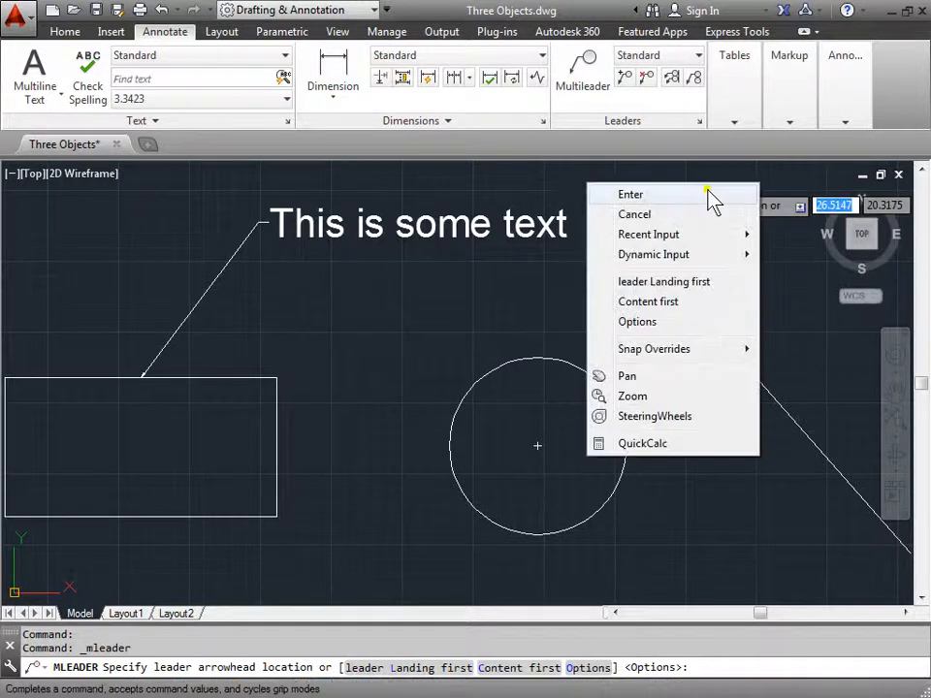
pyautogui.click(657, 328)
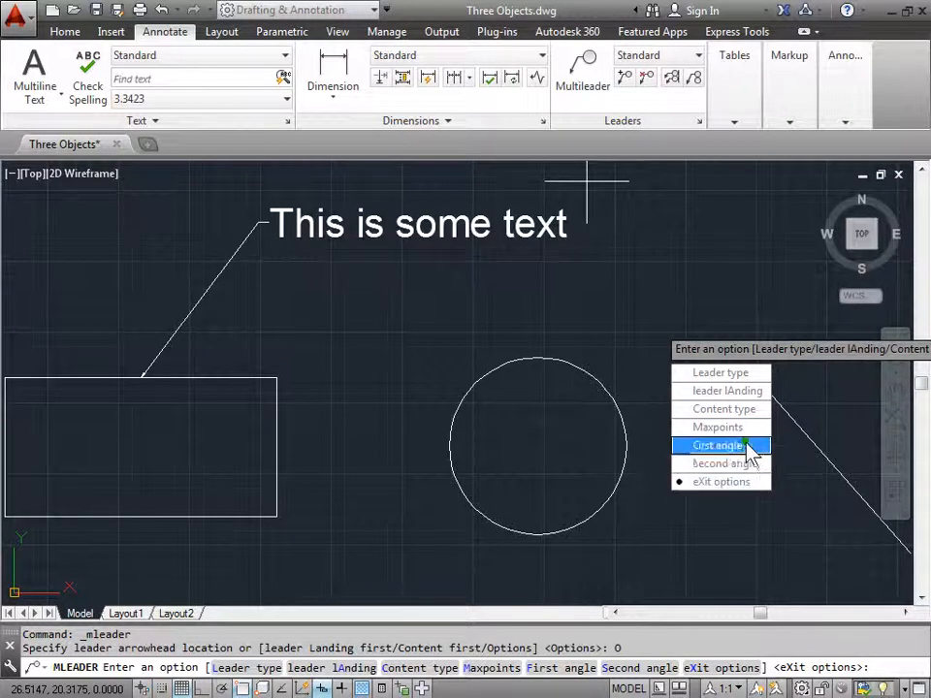
pyautogui.click(749, 372)
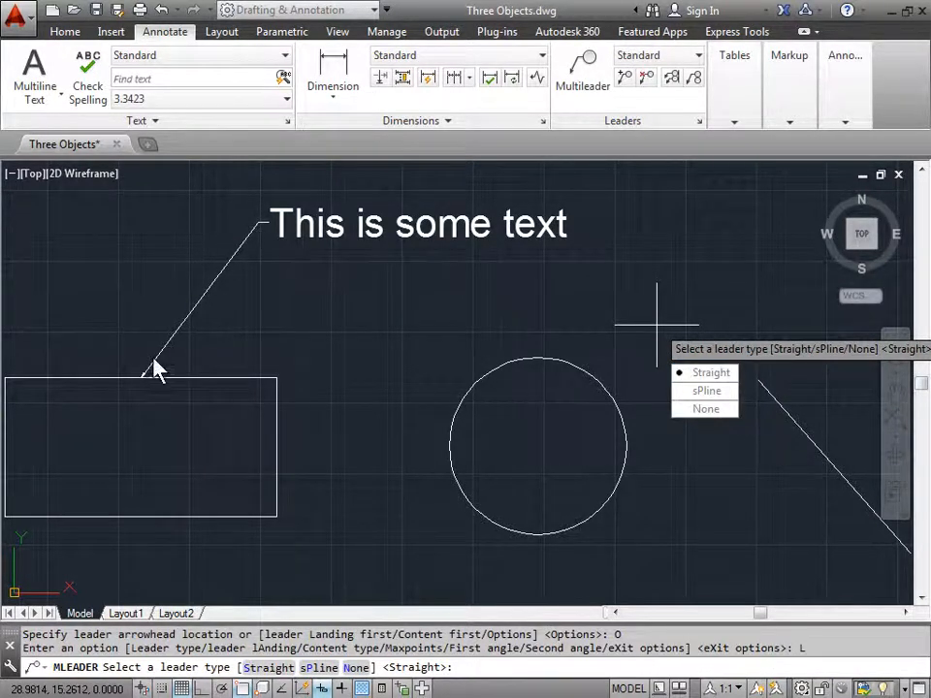
pyautogui.click(716, 393)
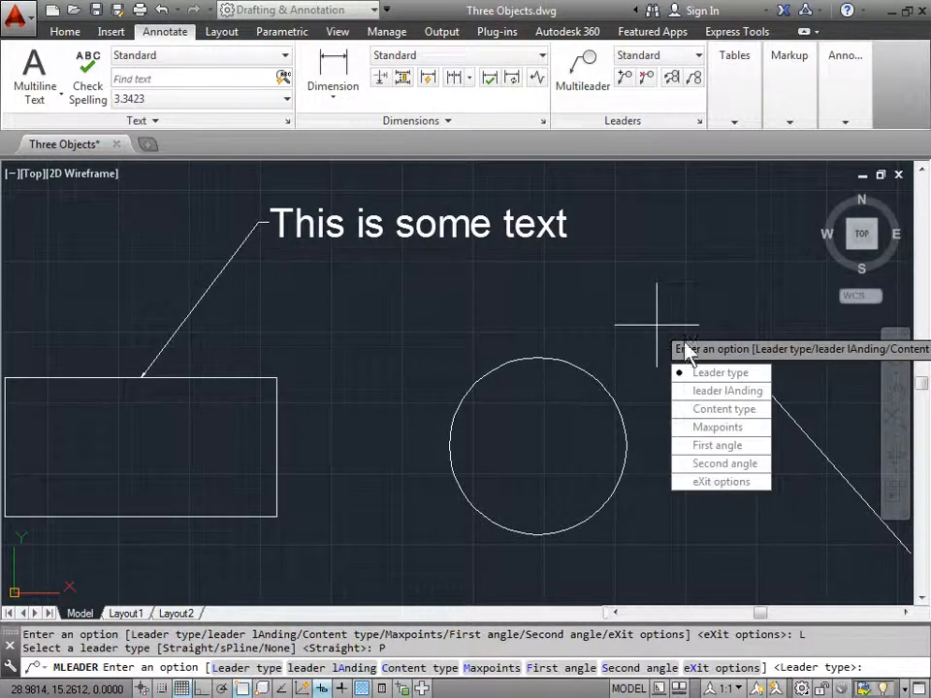
pyautogui.click(717, 482)
# Place the spline leader from the midpoint of the rectangle's right edge, landing below the first leader's text
pyautogui.moveTo(619, 267); pyautogui.dragTo(476, 262, button='middle')
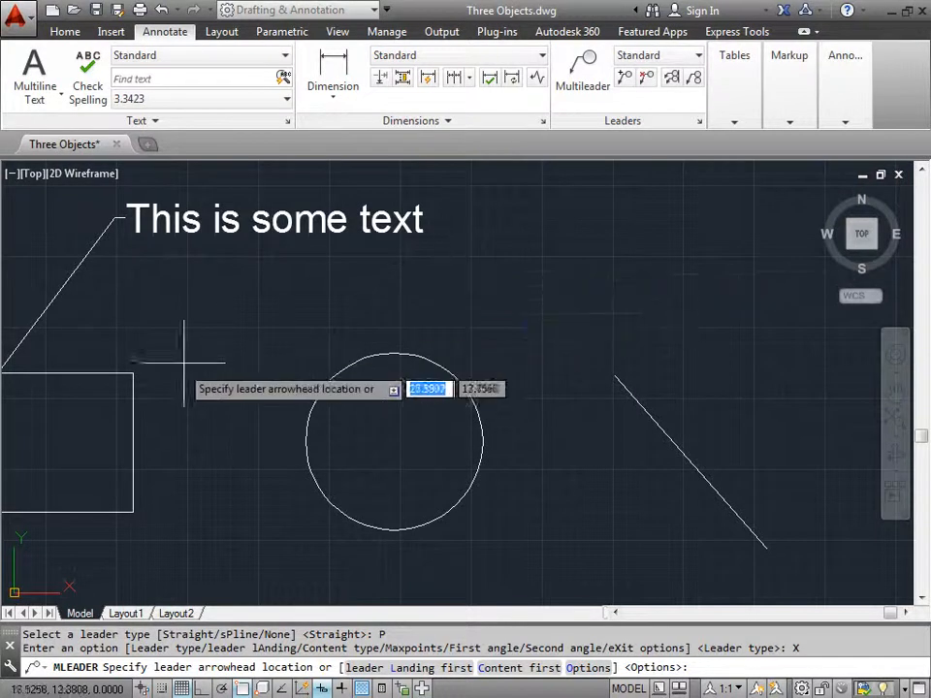
pyautogui.click(133, 443)
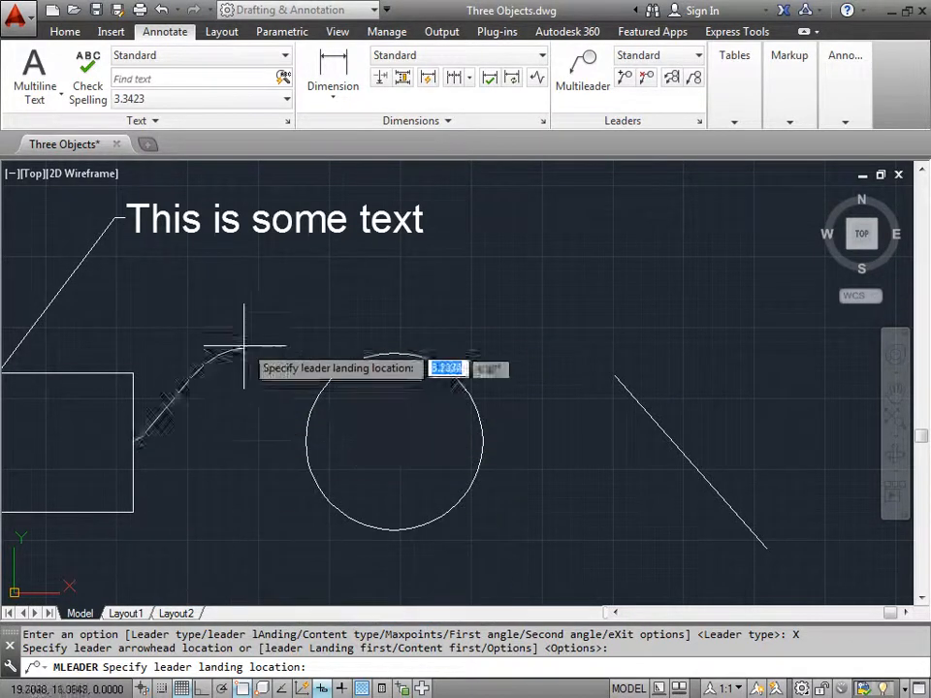
pyautogui.click(255, 275)
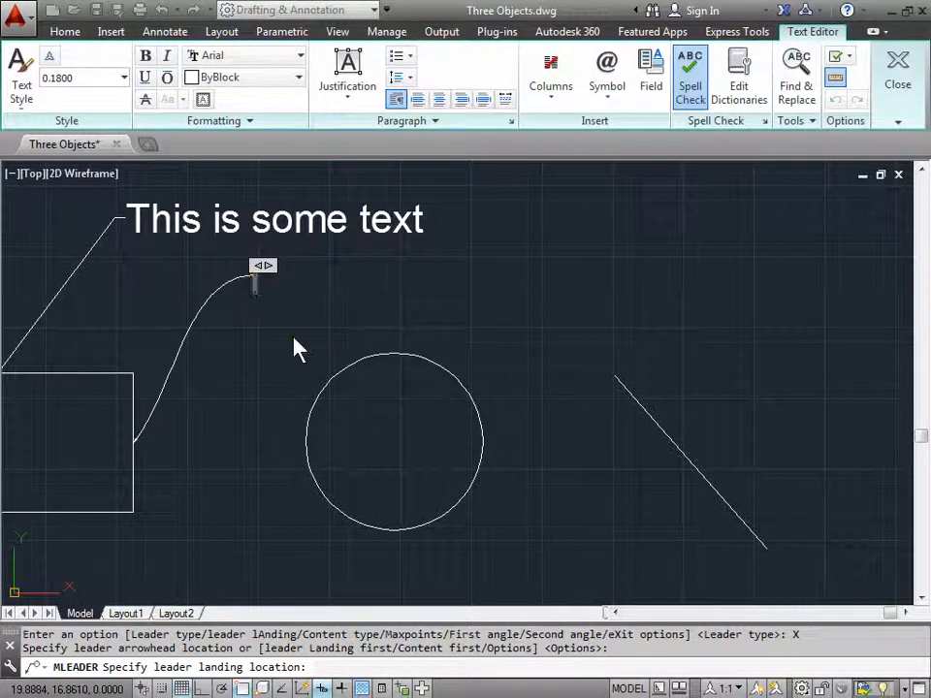
# Set the text height of the spline leader to 1
pyautogui.press('capslock')
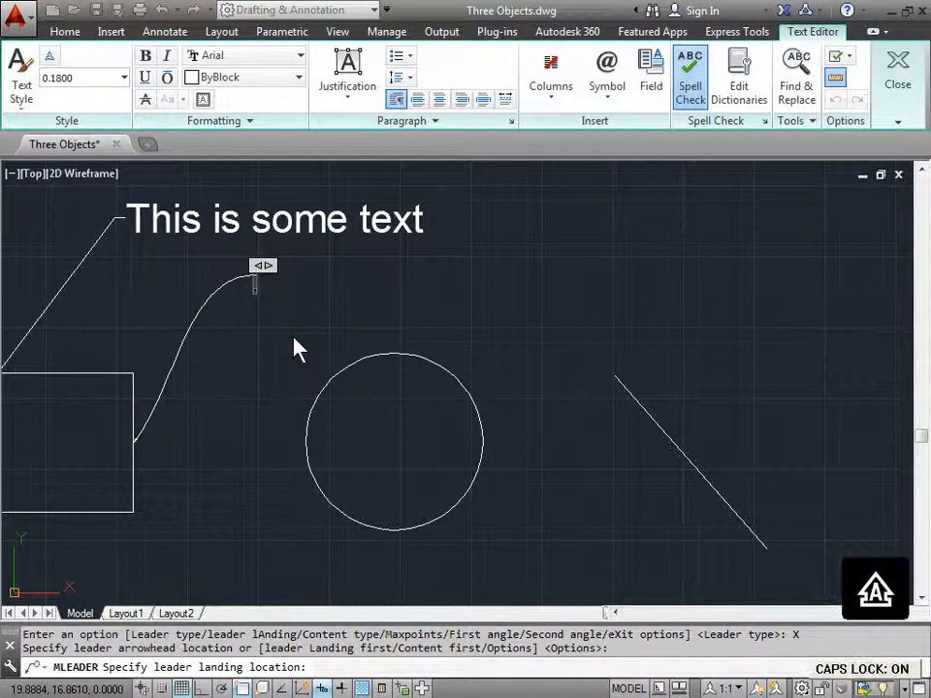
pyautogui.click(89, 78)
pyautogui.moveTo(89, 75); pyautogui.dragTo(30, 78)
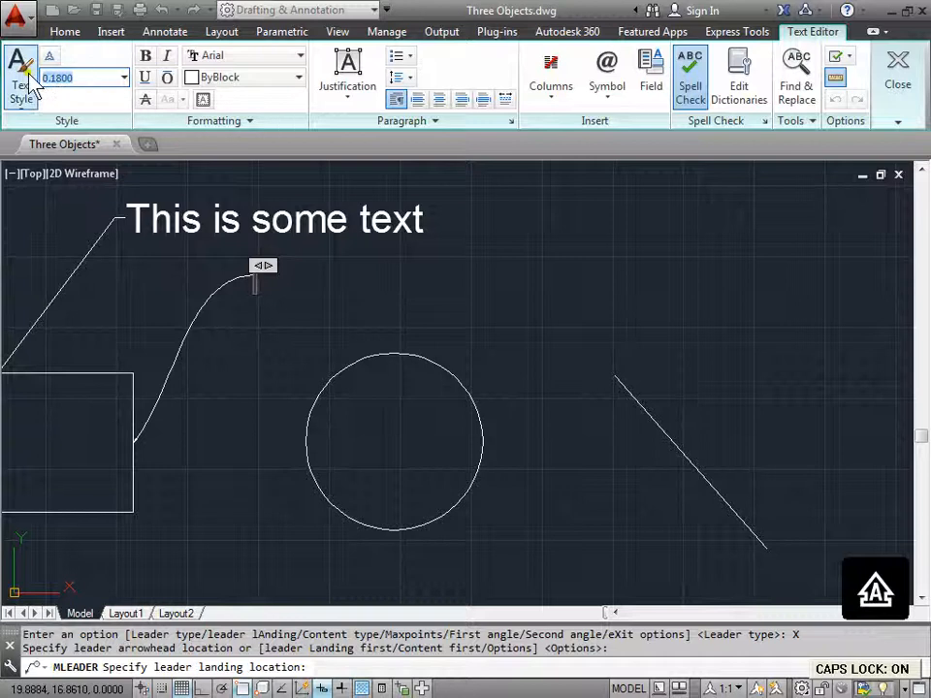
pyautogui.write('1')
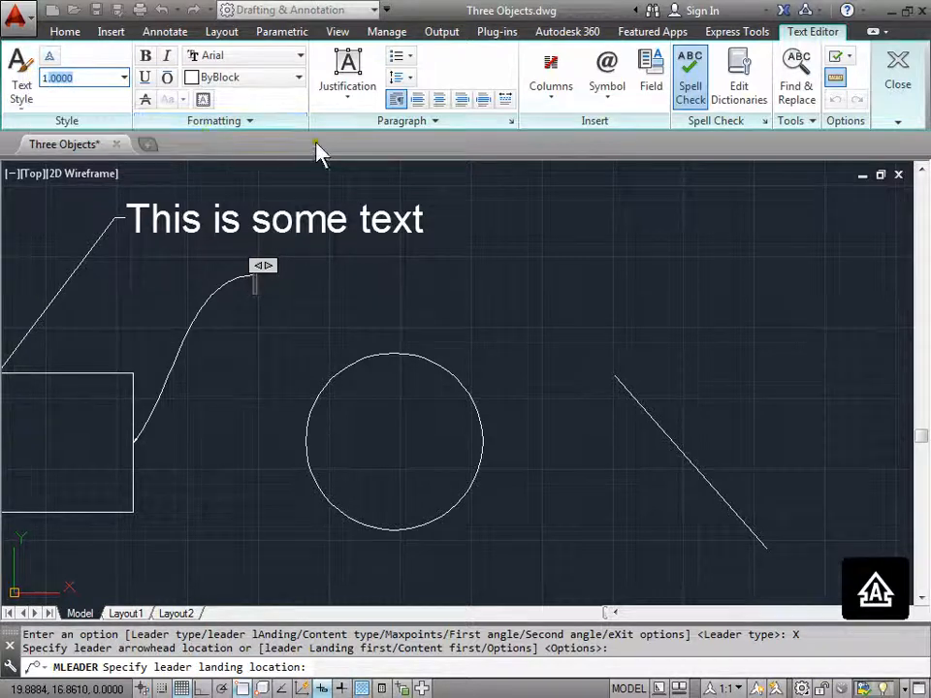
pyautogui.press('Return')
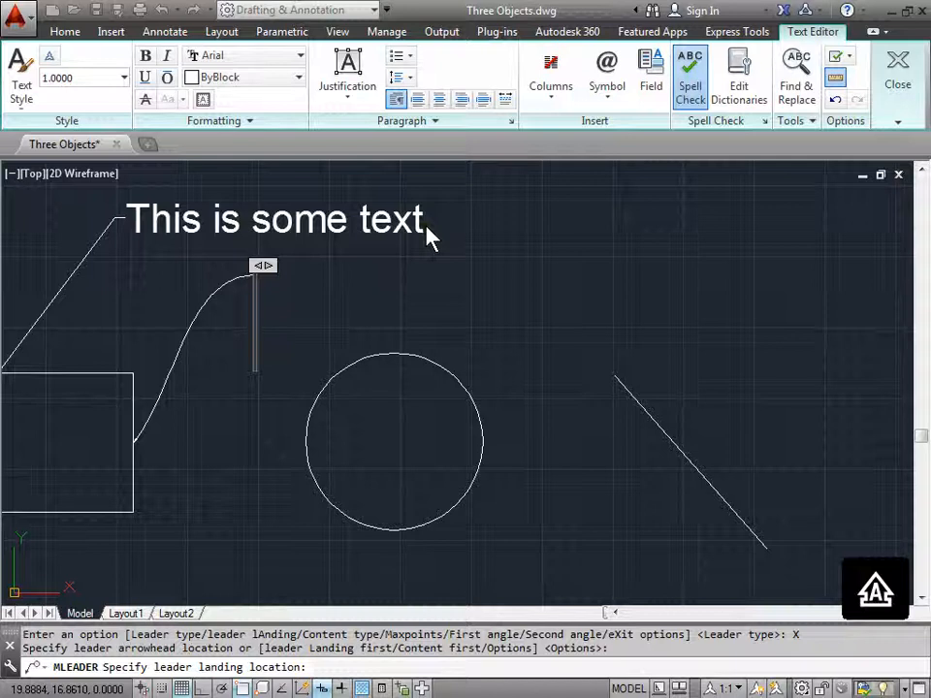
# Enter "This is more text" as the spline leader's text and finish editing it
pyautogui.press('capslock')
pyautogui.write('t')
pyautogui.press('capslock')
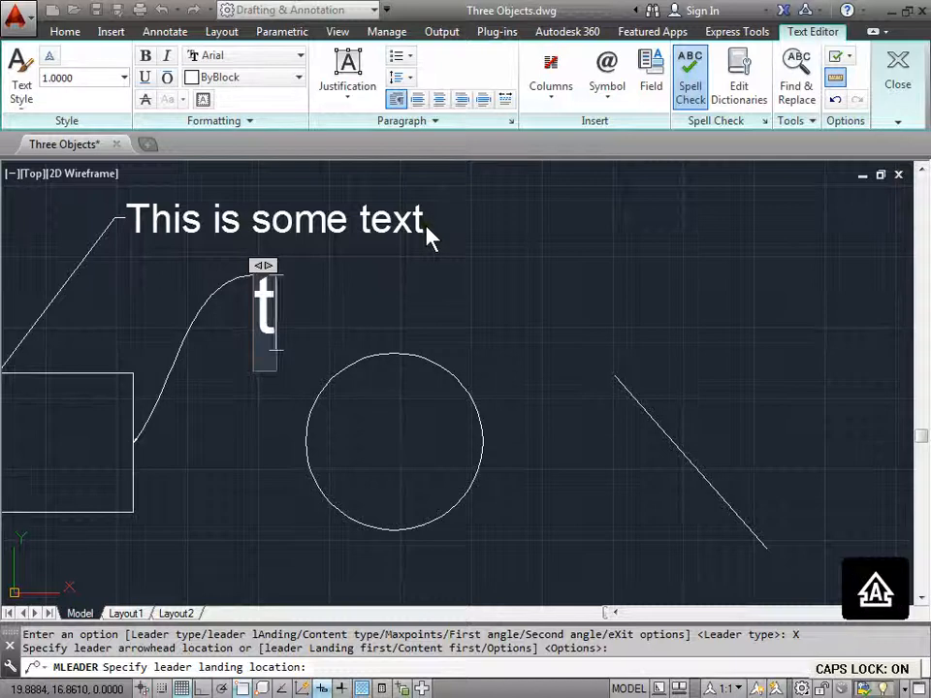
pyautogui.press('BackSpace')
pyautogui.write('T')
pyautogui.press('capslock')
pyautogui.write('his is m')
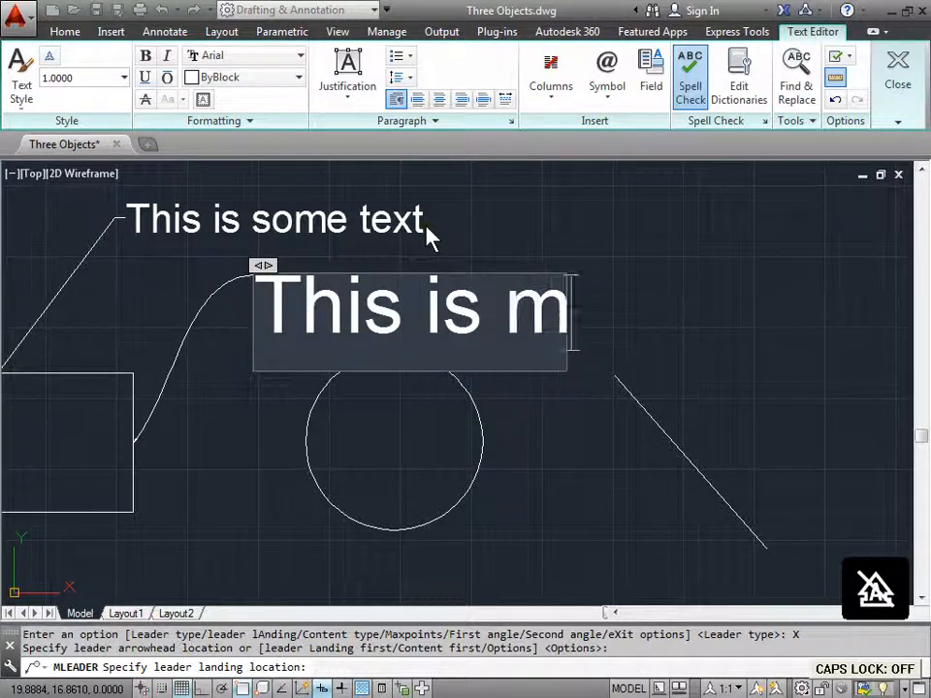
pyautogui.write('ore text')
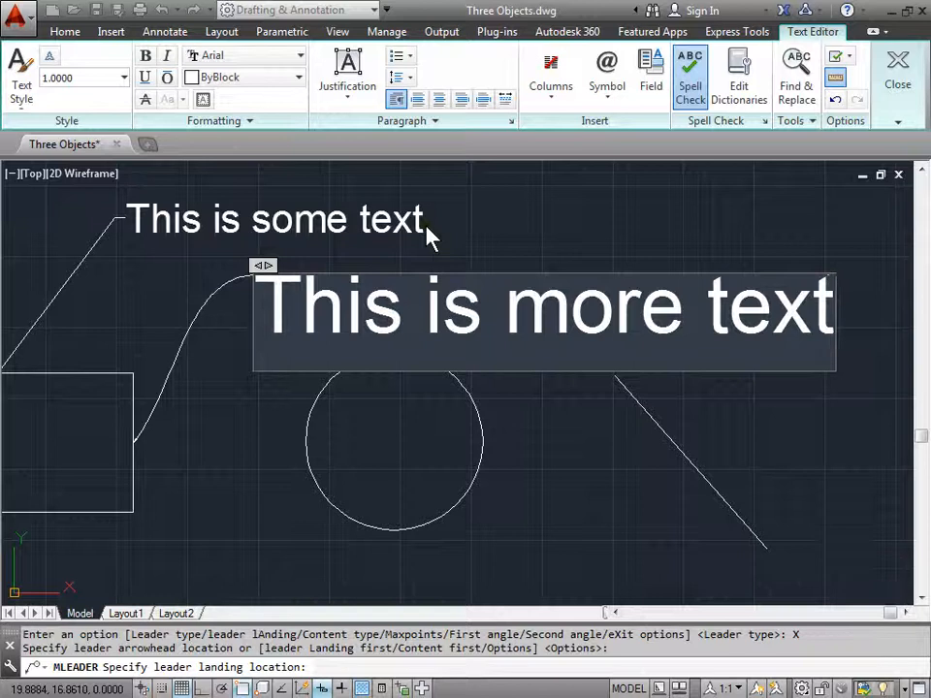
pyautogui.click(902, 89)
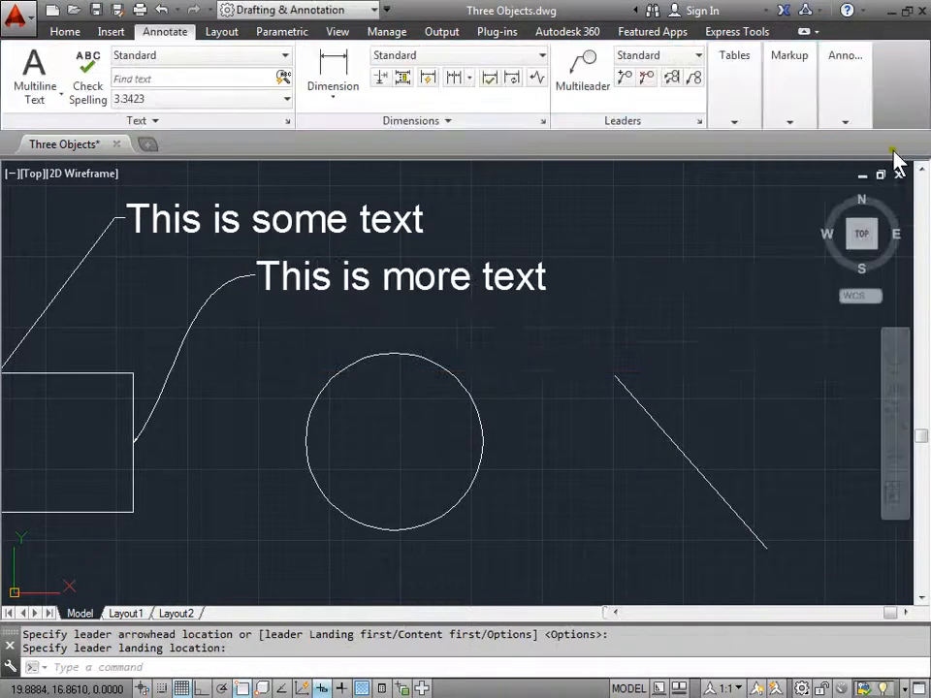
# Start another multileader and turn off the leader landing in the command's options
pyautogui.moveTo(660, 260); pyautogui.dragTo(502, 249, button='middle')
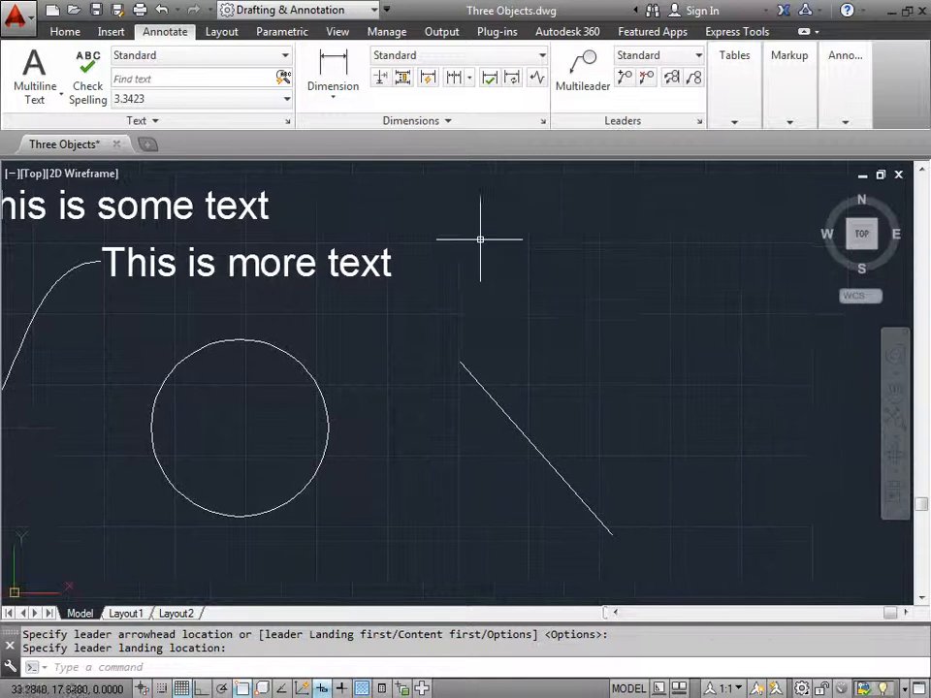
pyautogui.click(572, 86)
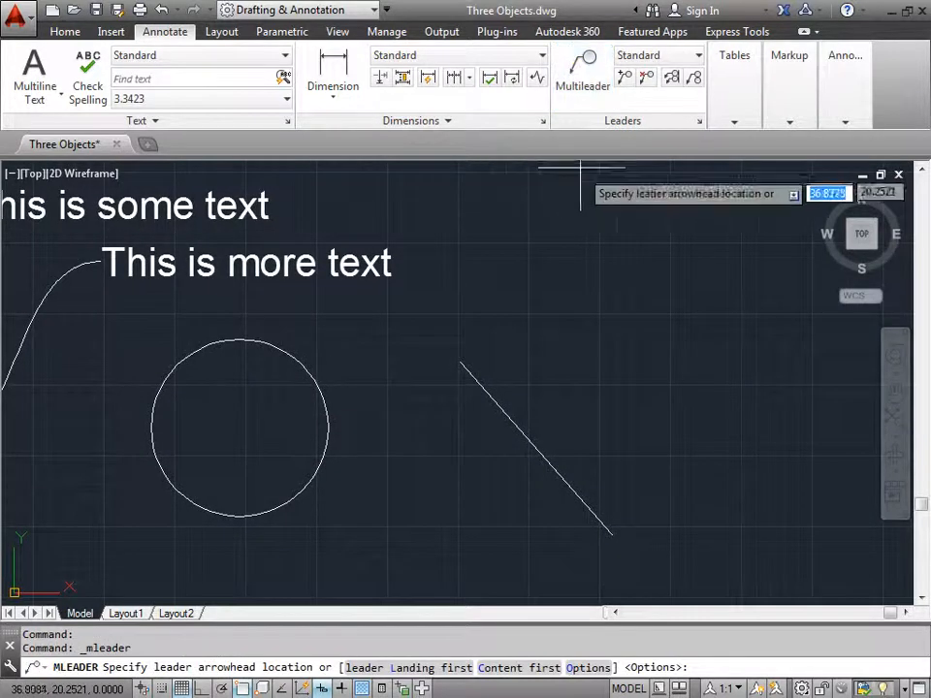
pyautogui.rightClick(503, 249)
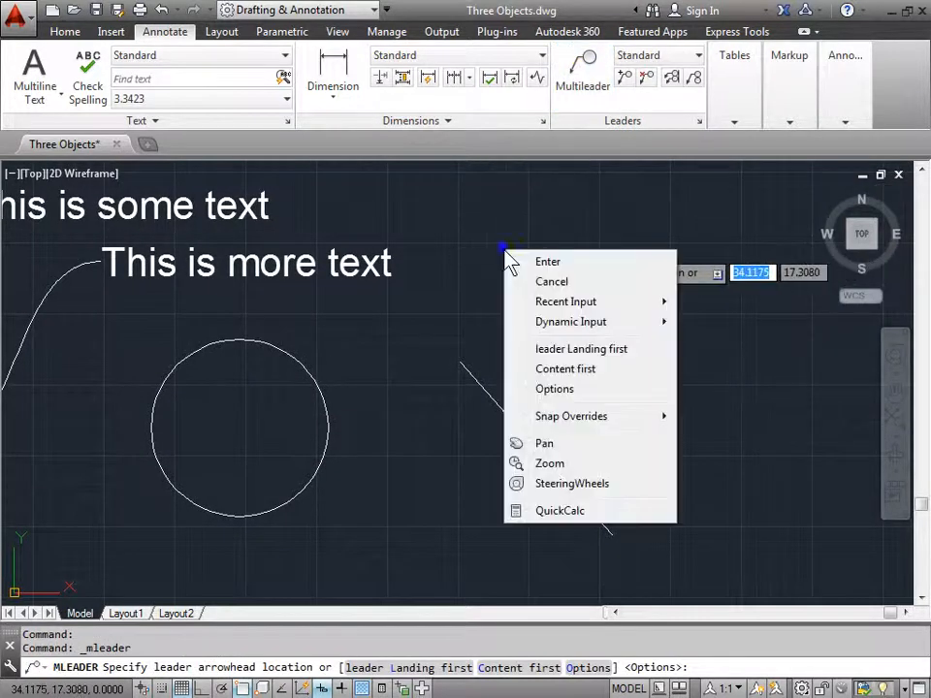
pyautogui.click(578, 389)
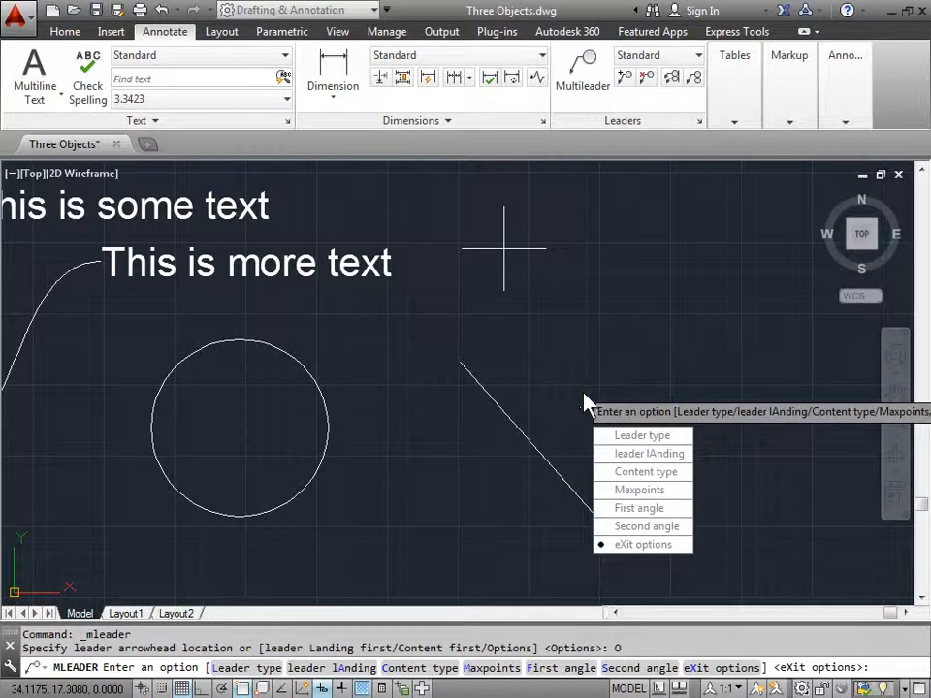
pyautogui.click(670, 453)
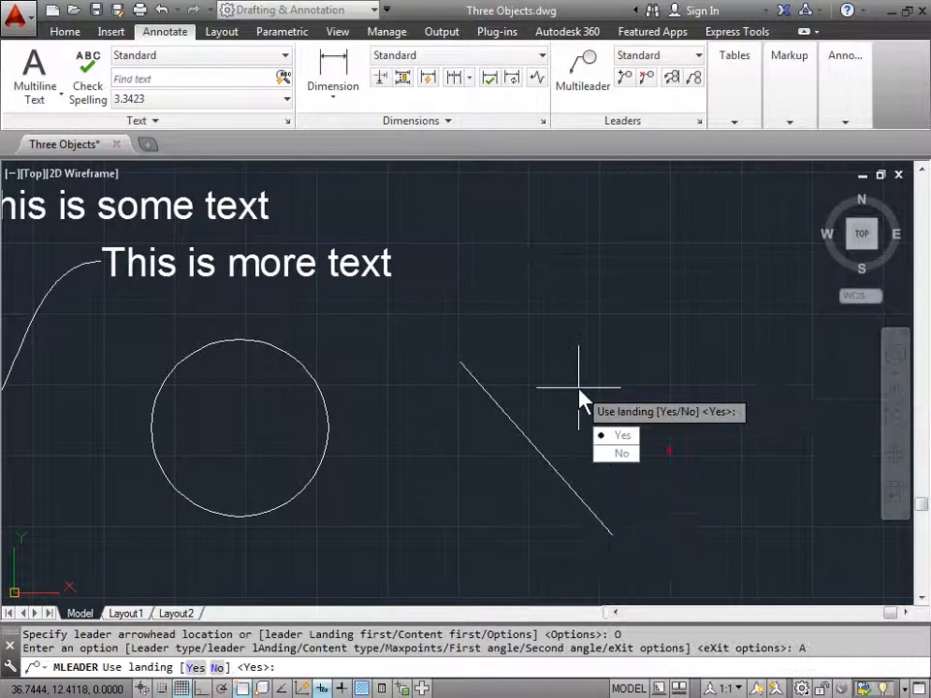
pyautogui.click(621, 454)
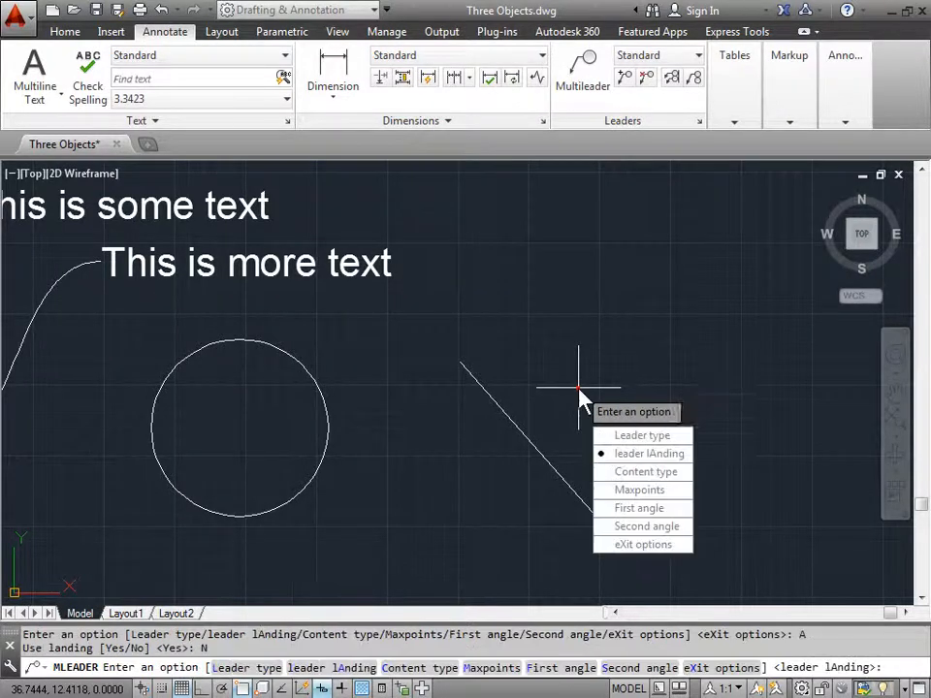
# Set the leader type back to straight and exit the multileader options
pyautogui.click(675, 437)
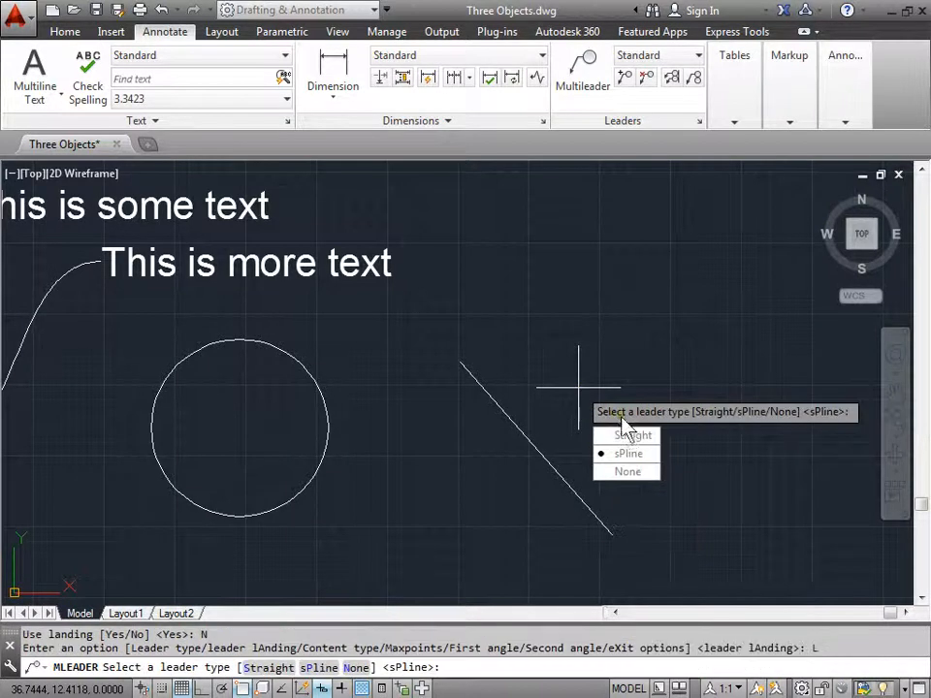
pyautogui.click(640, 436)
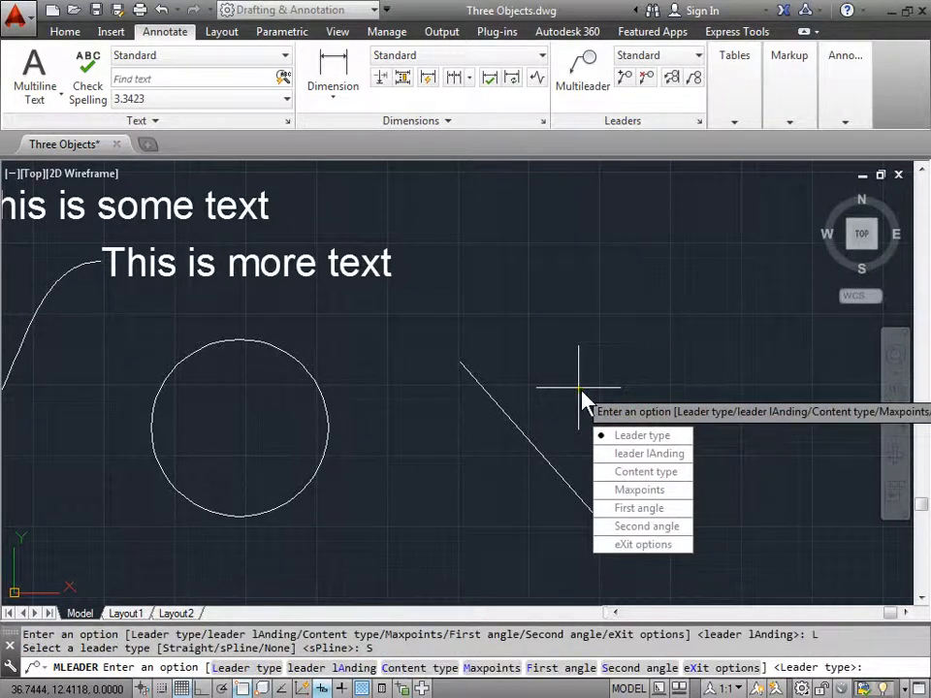
pyautogui.click(662, 545)
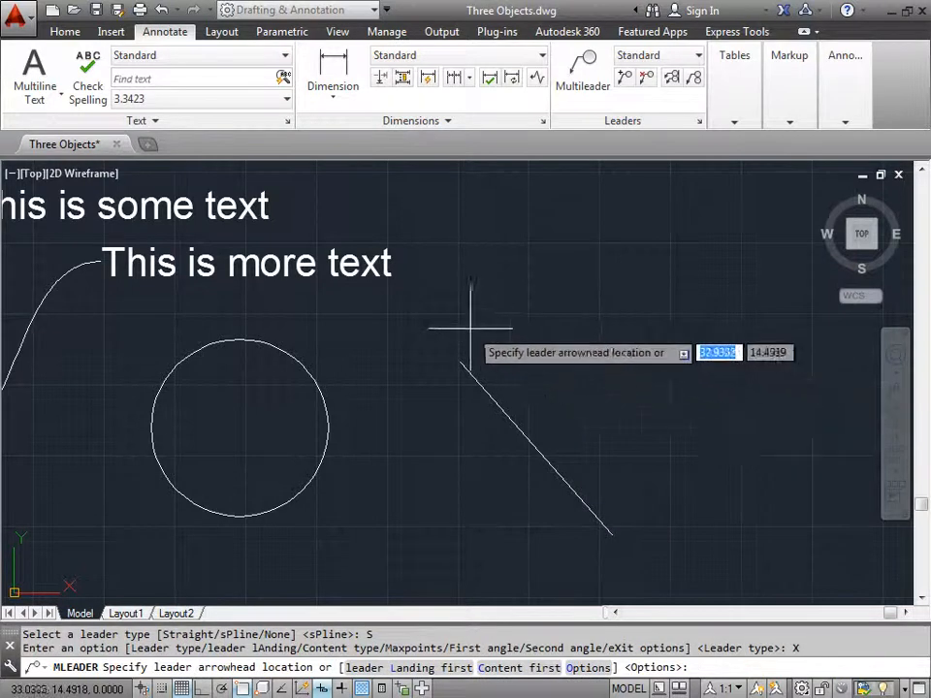
# Place a straight leader without landing from the circle's right quadrant up to a point right of "This is more text"
pyautogui.moveTo(474, 322); pyautogui.dragTo(390, 324, button='middle')
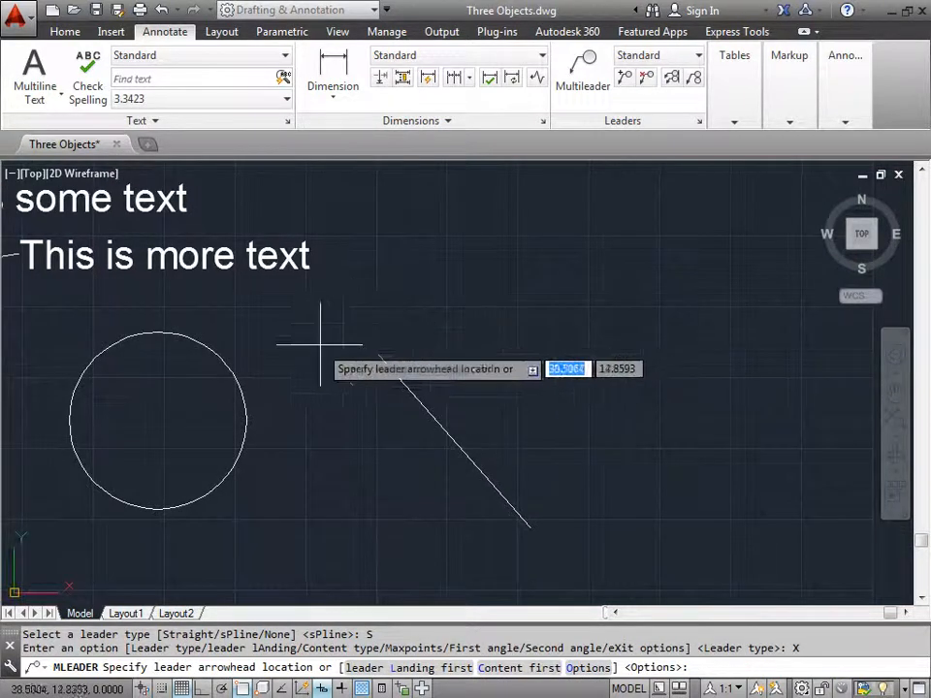
pyautogui.click(247, 420)
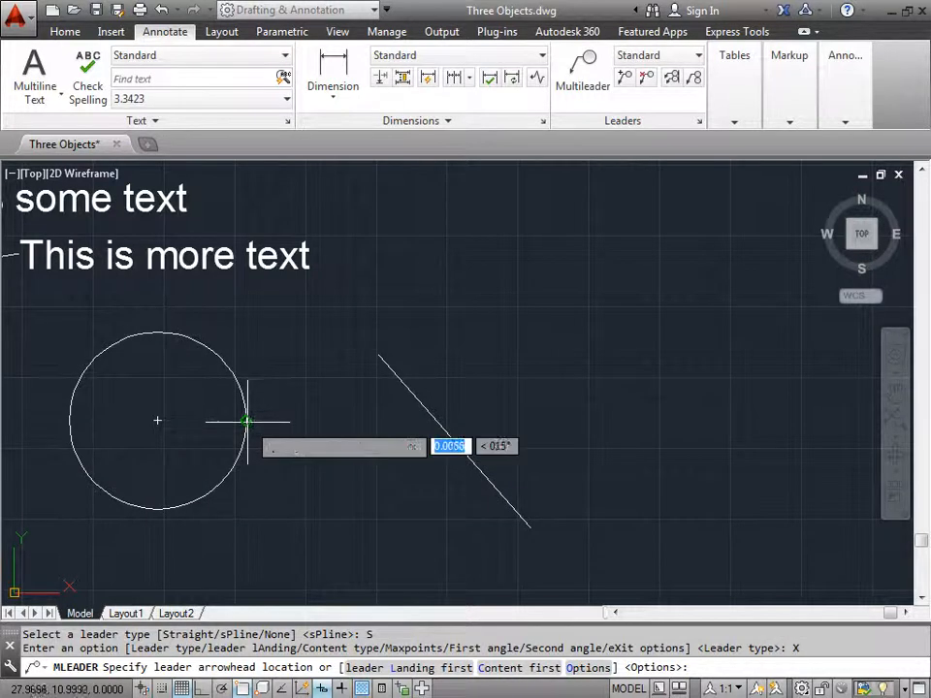
pyautogui.click(353, 257)
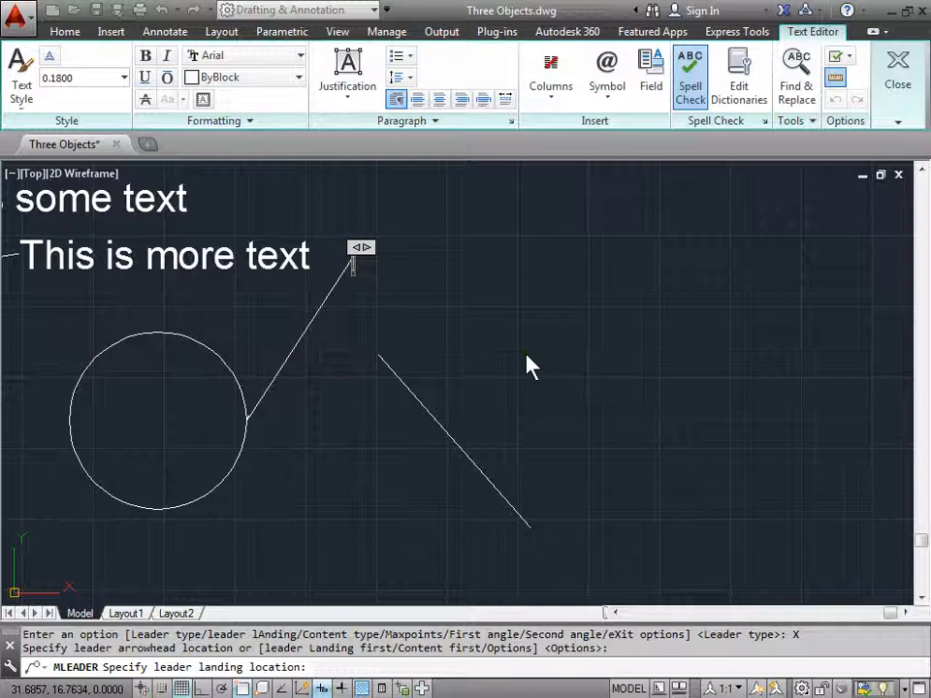
# Enter "Even more text" as the circle leader's text
pyautogui.press('capslock')
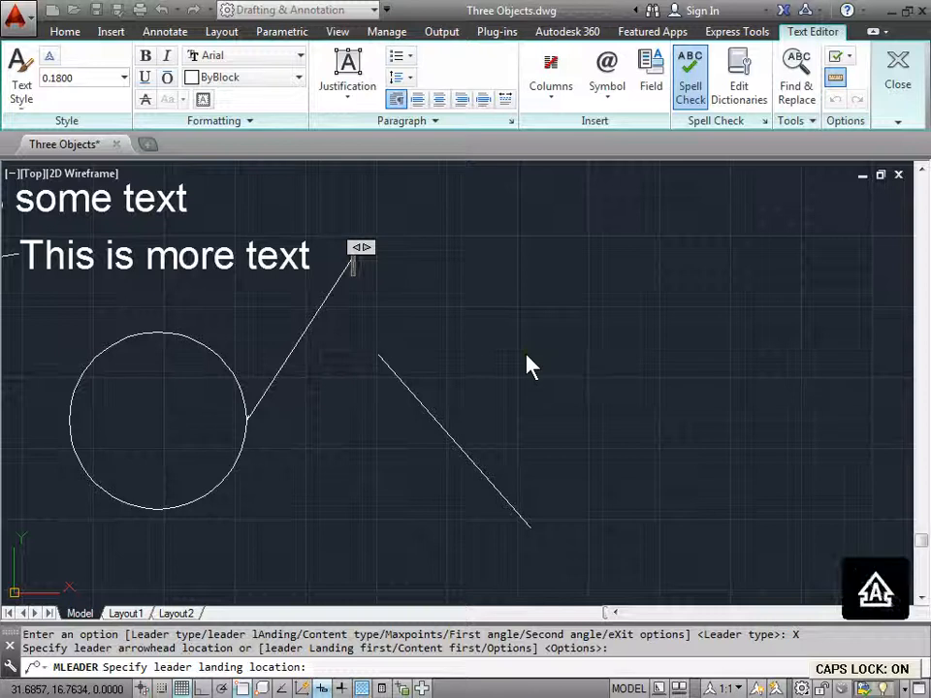
pyautogui.press('capslock')
pyautogui.write('Even more T')
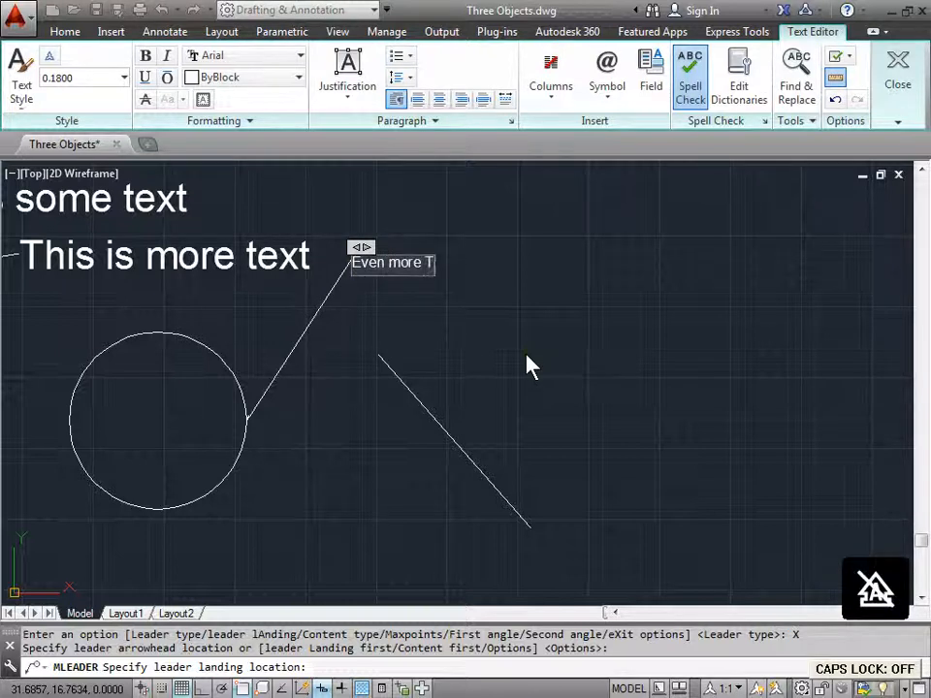
pyautogui.press('BackSpace')
pyautogui.write('test')
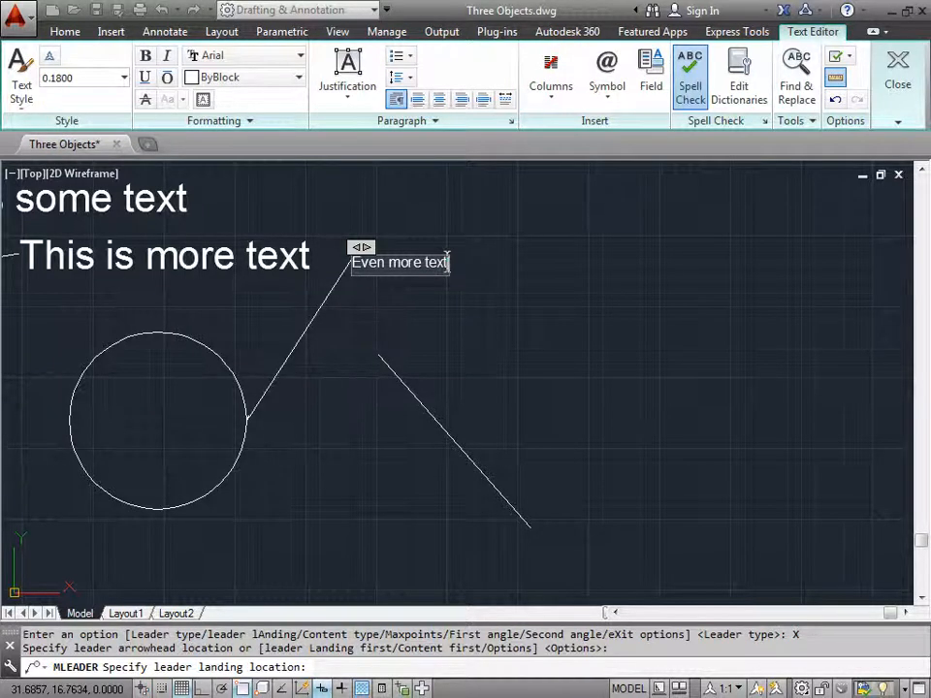
# Set the height of the circle leader's text to 1 and finish editing it
pyautogui.moveTo(447, 262); pyautogui.dragTo(351, 262)
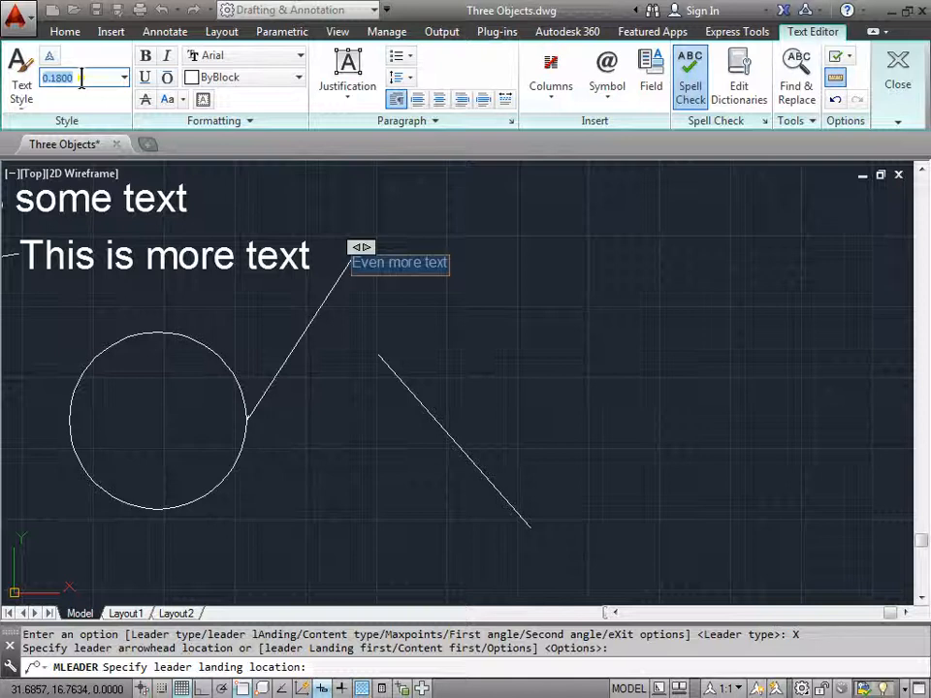
pyautogui.press('Return')
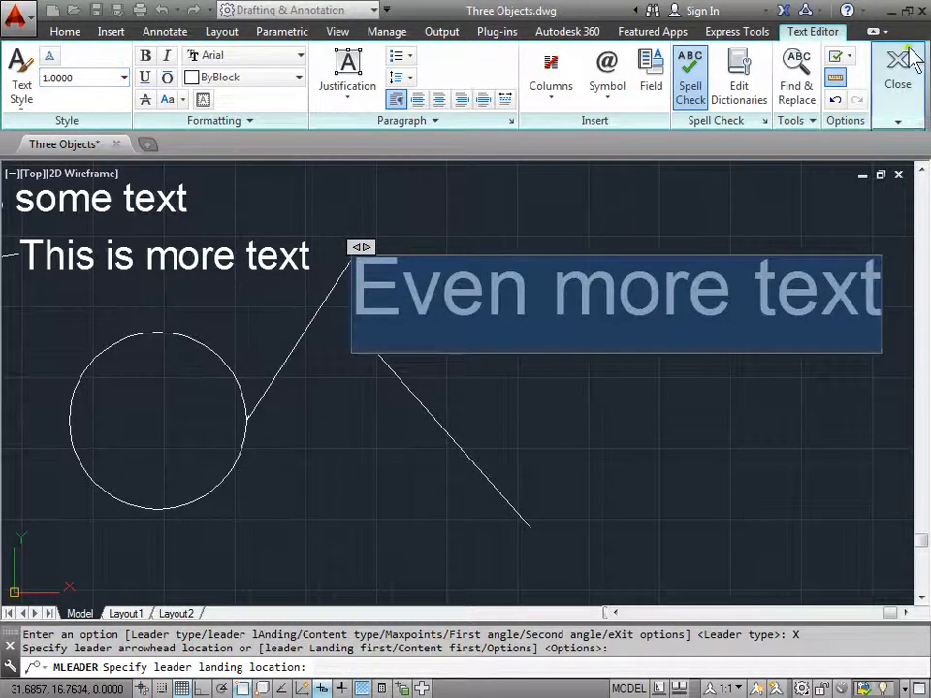
pyautogui.click(898, 87)
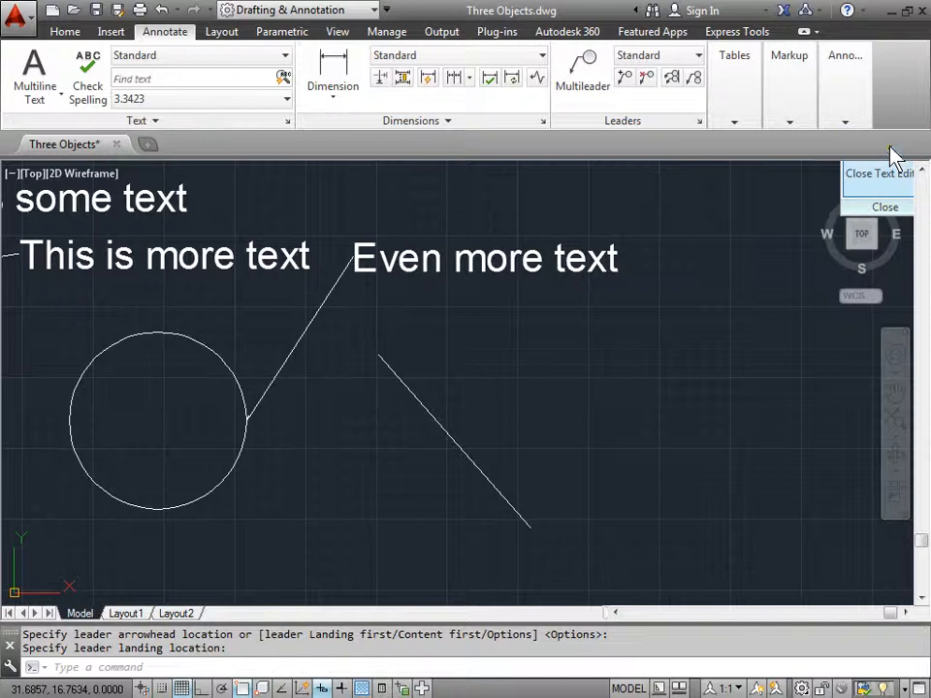
# Start a new multileader and set its content type to Block in the command's options
pyautogui.moveTo(479, 335); pyautogui.dragTo(540, 339, button='middle')
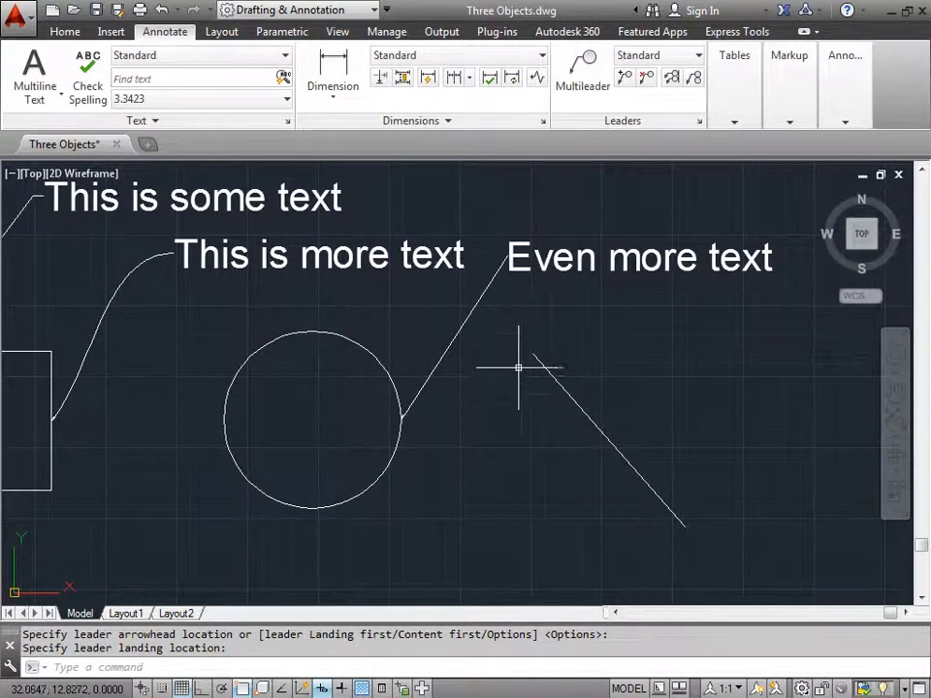
pyautogui.moveTo(141, 509)
pyautogui.mouseDown(button='middle')
pyautogui.moveTo(316, 433)
pyautogui.moveTo(544, 312)
pyautogui.mouseUp(button='middle')
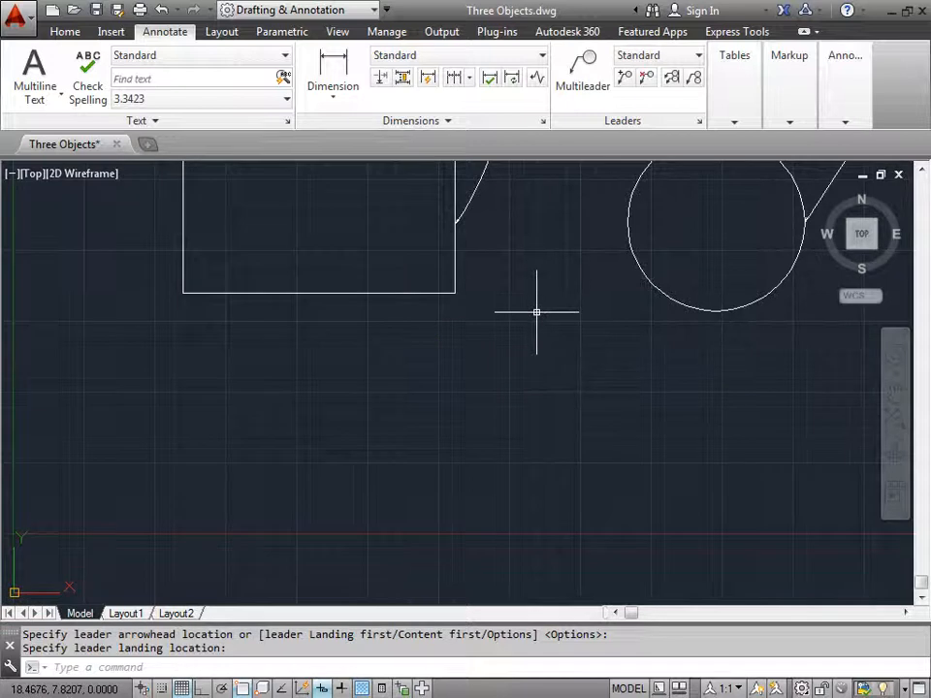
pyautogui.click(585, 73)
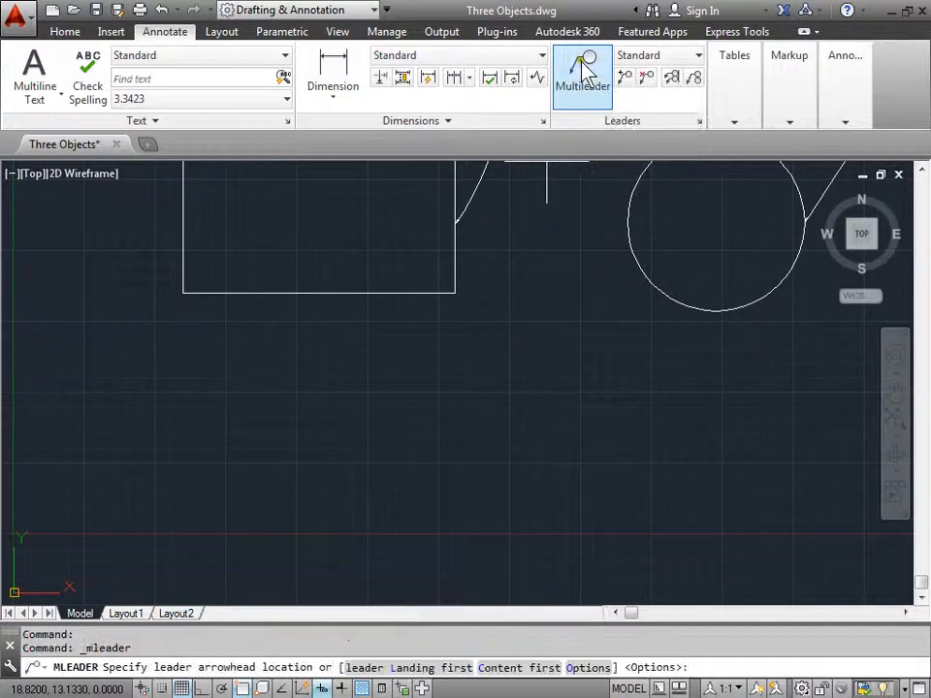
pyautogui.rightClick(522, 296)
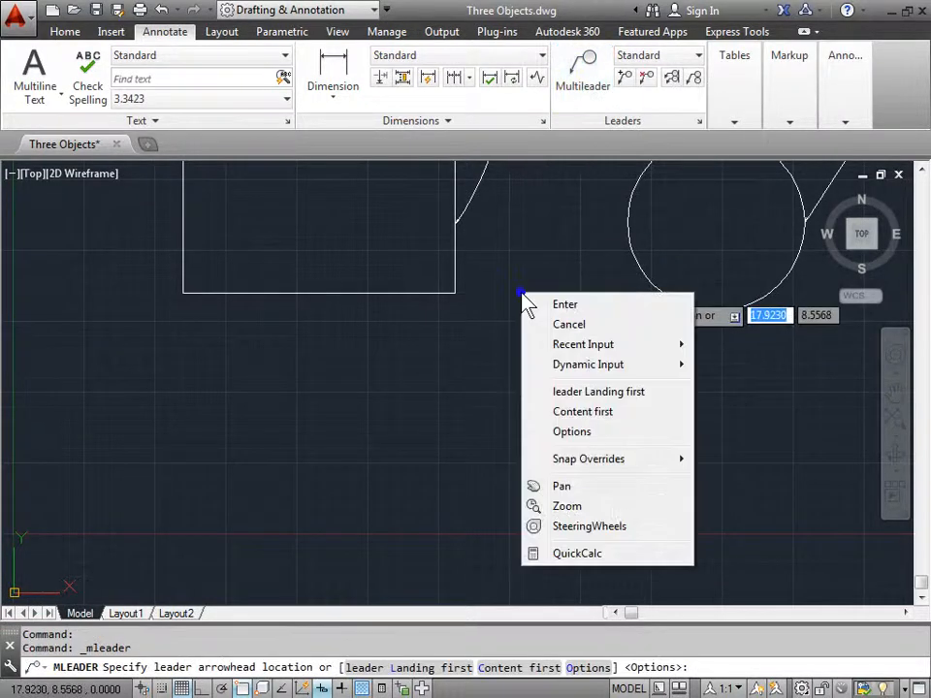
pyautogui.click(587, 437)
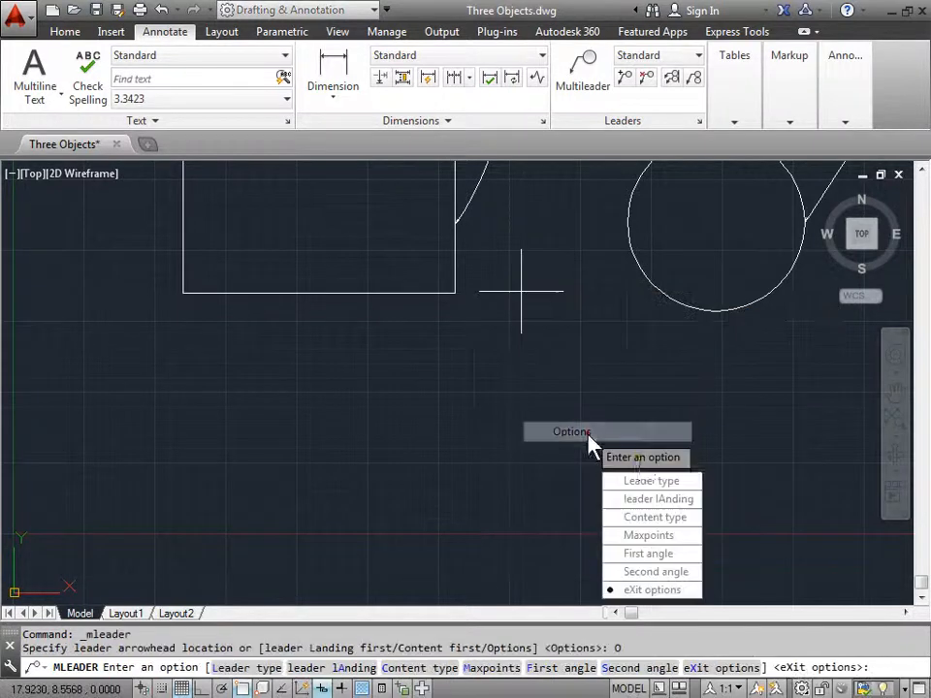
pyautogui.click(690, 517)
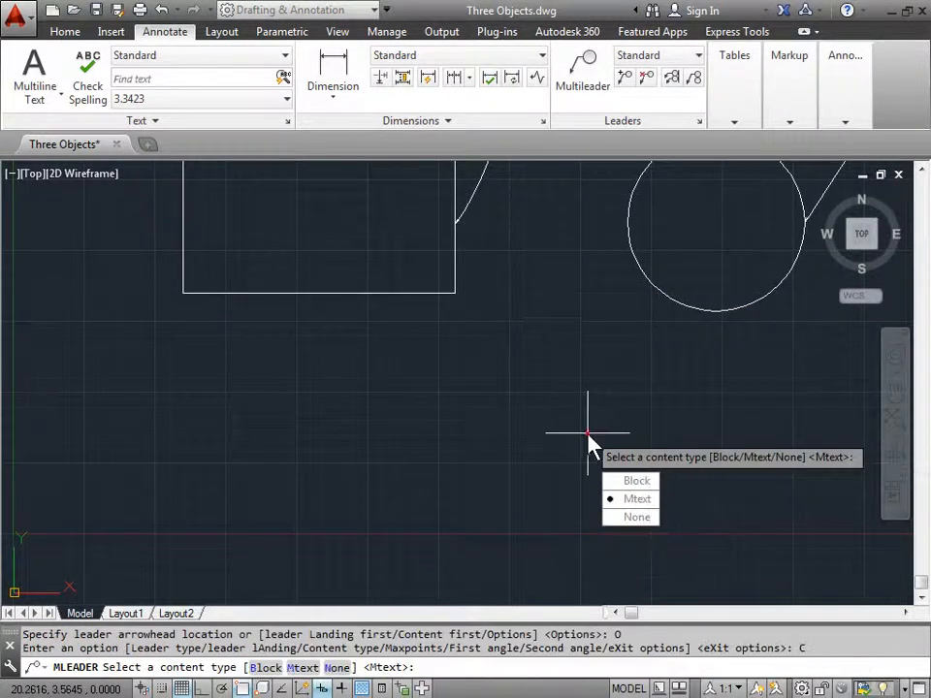
pyautogui.click(636, 481)
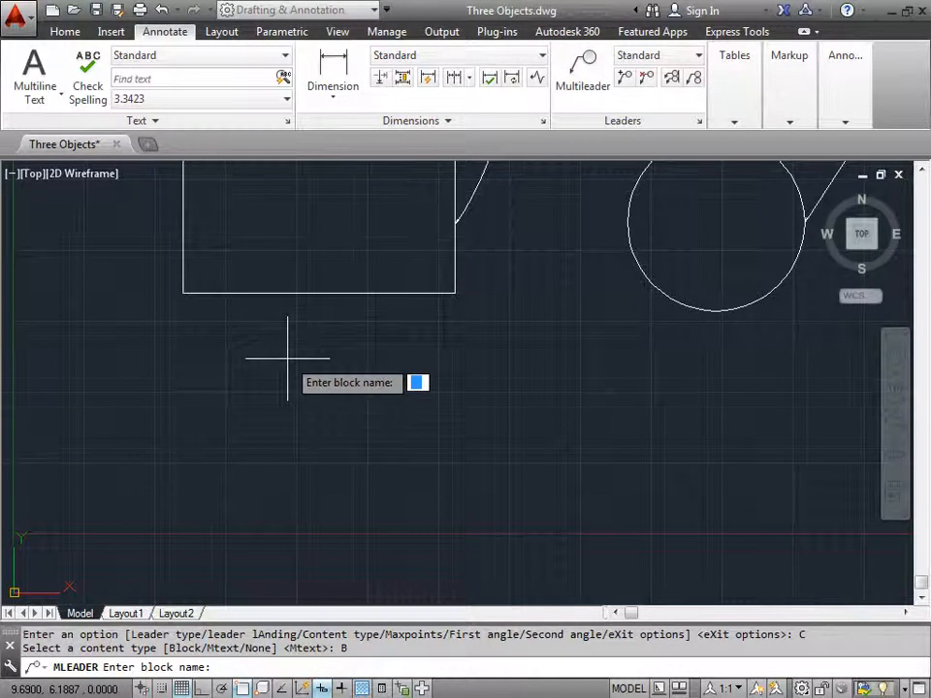
# Try to use "test" as the block name for the leader content and cancel the multileader
pyautogui.write('test')
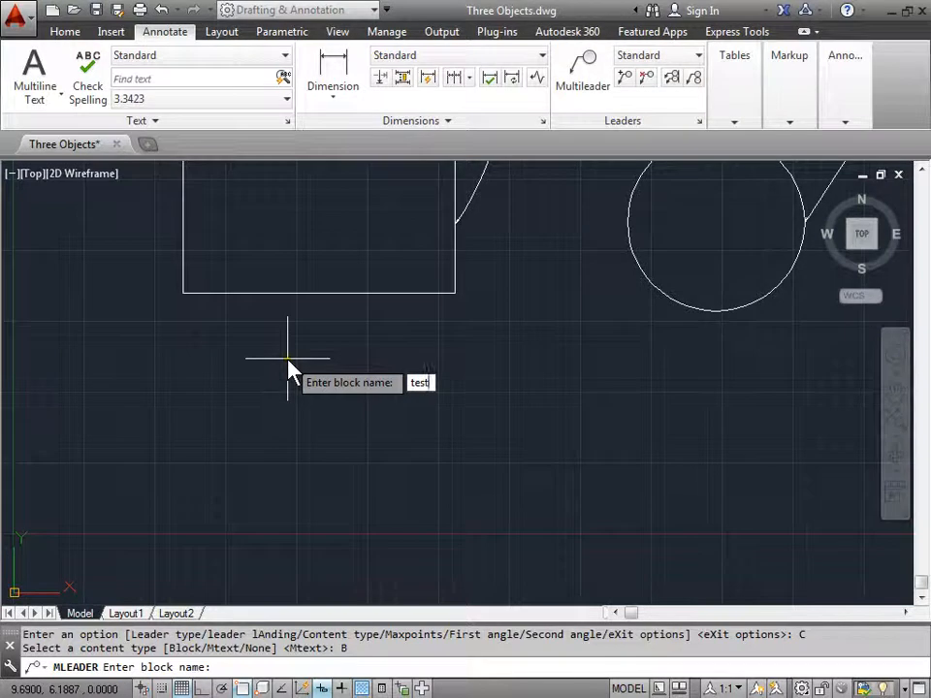
pyautogui.press('Return')
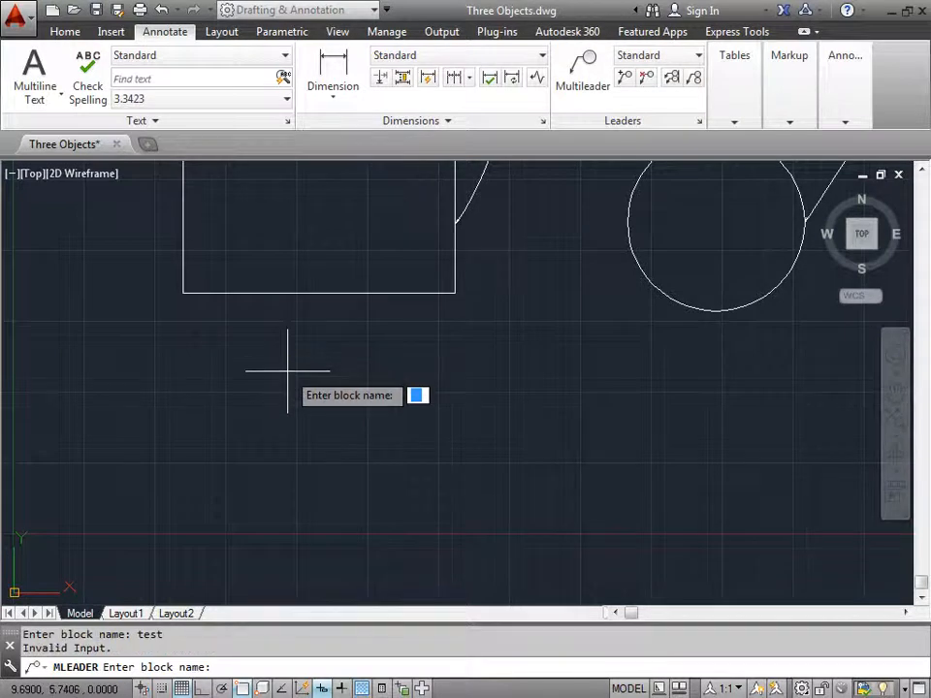
pyautogui.press('Return')
pyautogui.write('test')
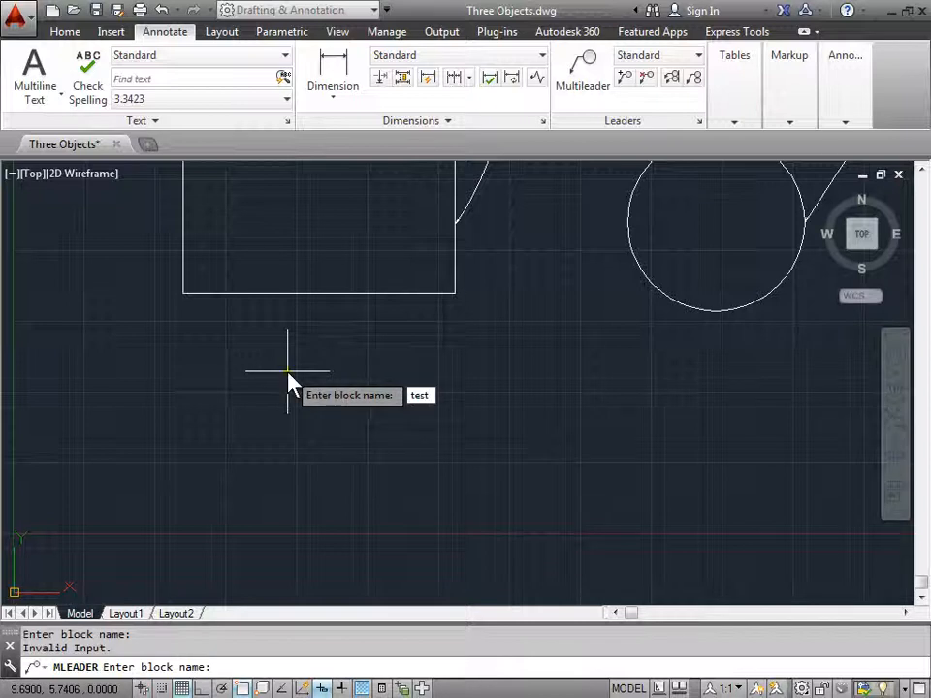
pyautogui.press('Return')
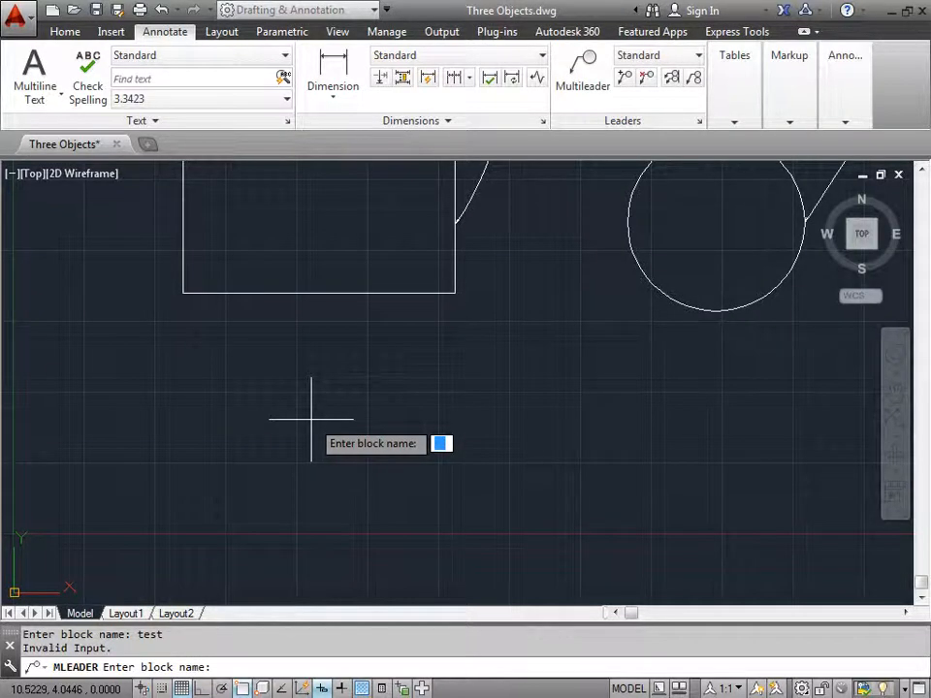
pyautogui.press('Escape')
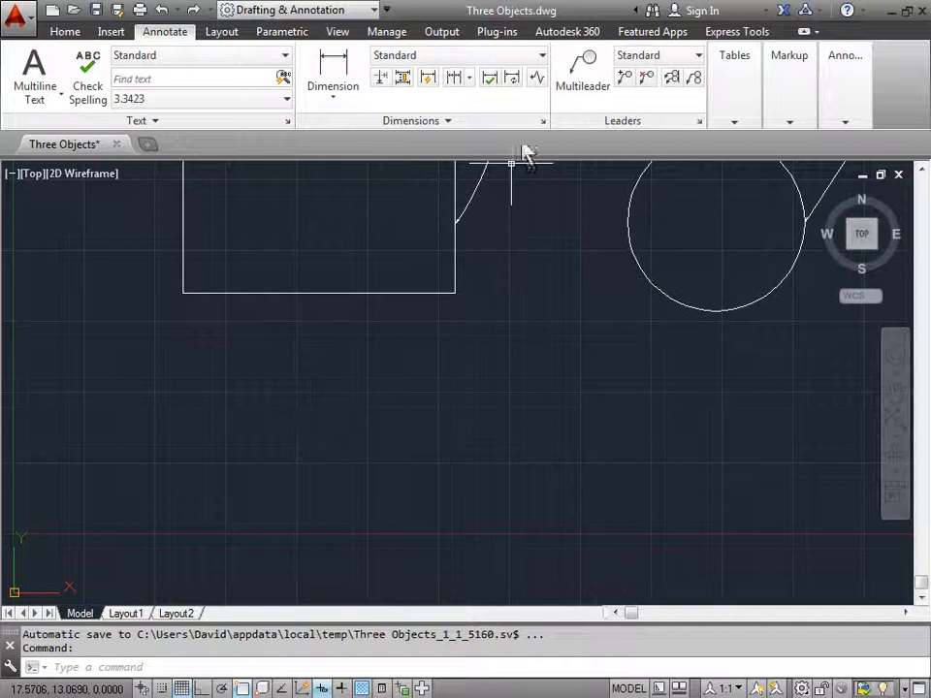
# Start the multileader again and set its content type to Mtext in the command's options
pyautogui.click(585, 68)
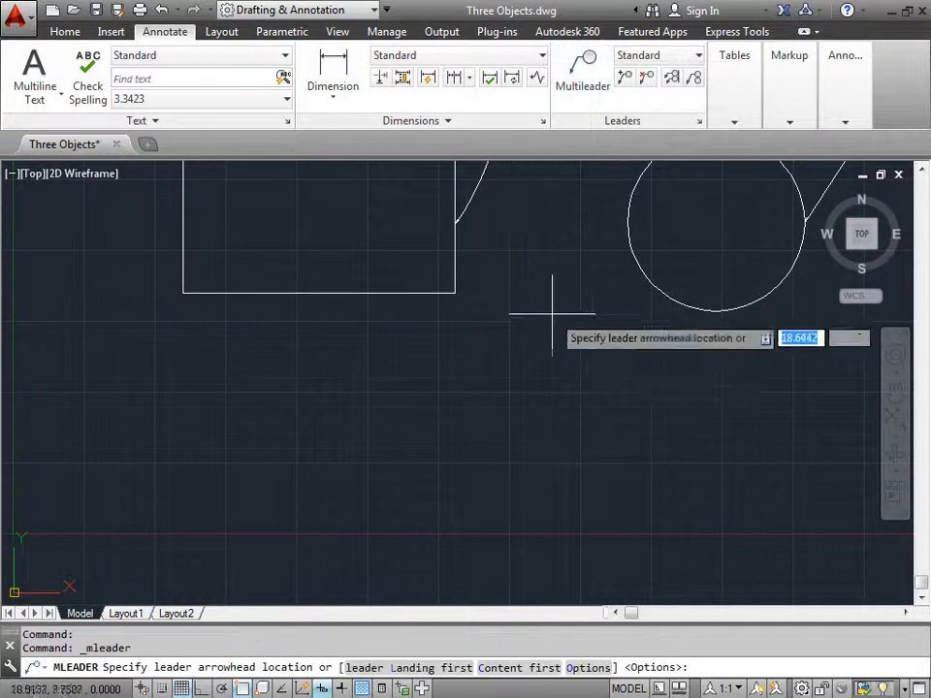
pyautogui.rightClick(508, 322)
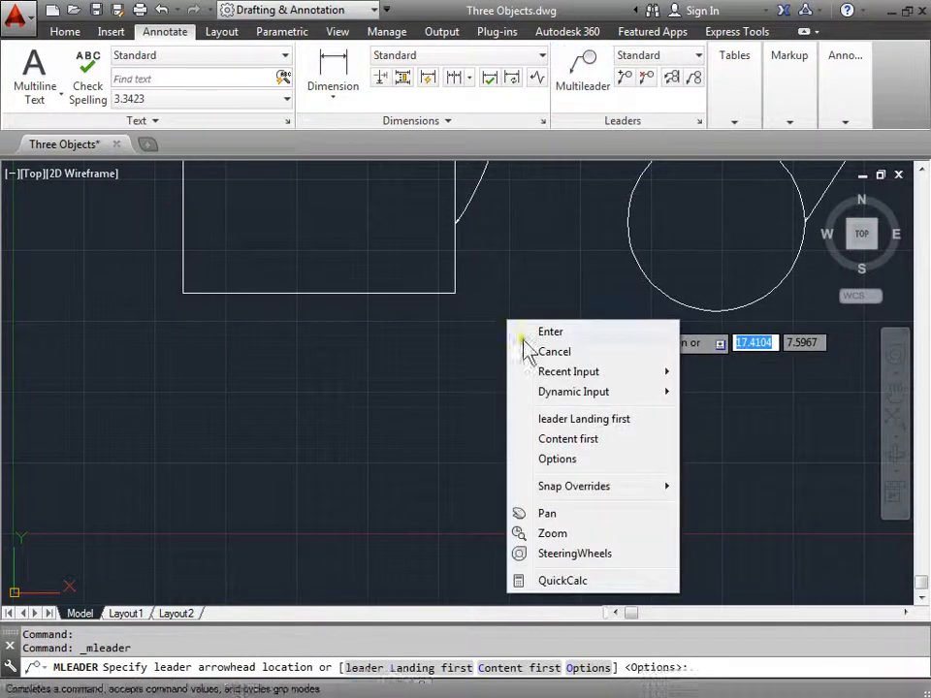
pyautogui.click(600, 459)
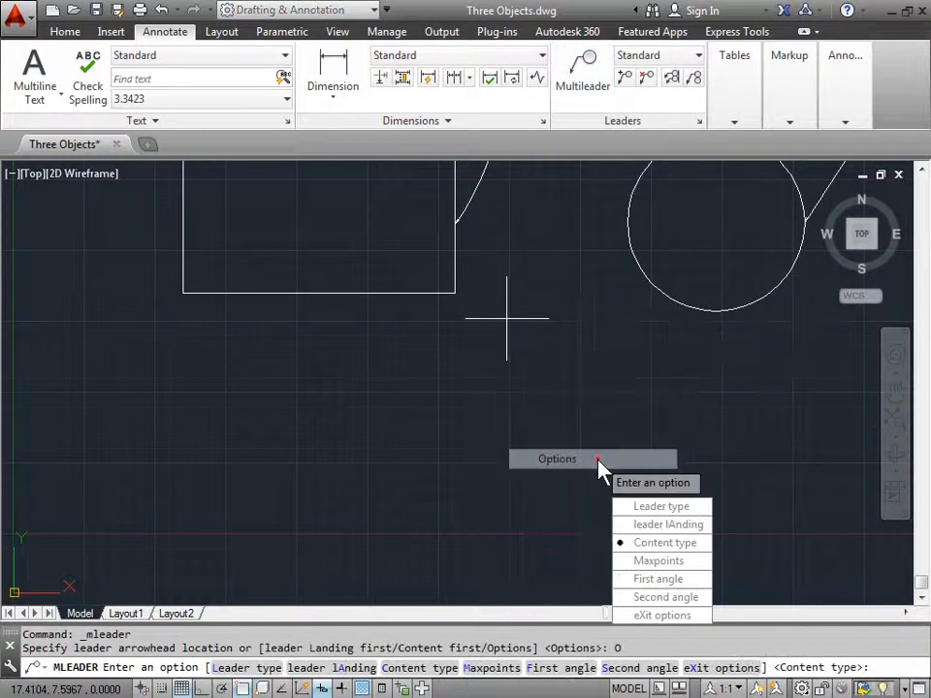
pyautogui.click(663, 545)
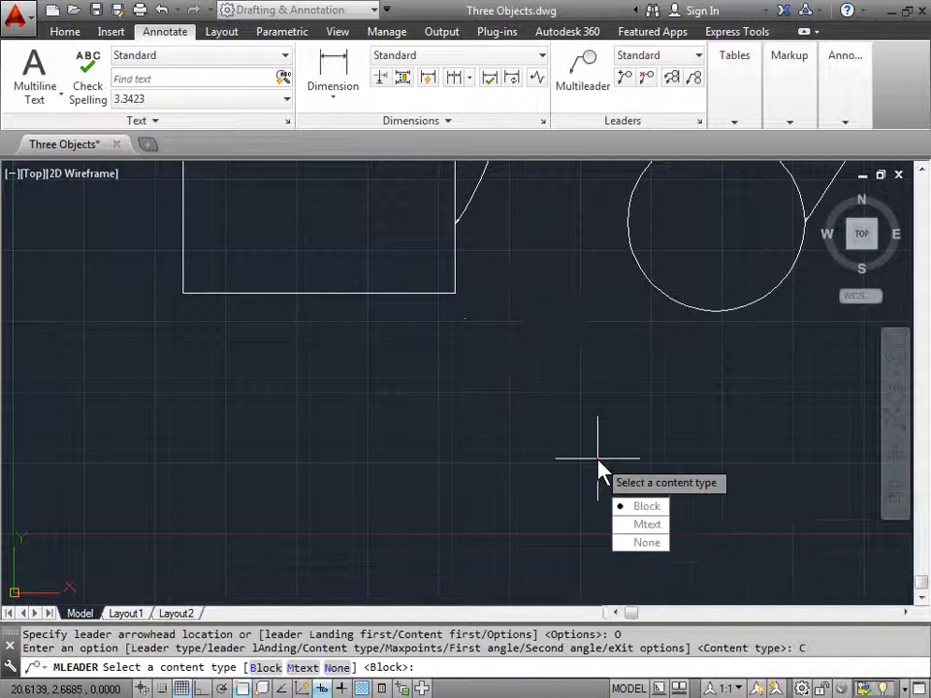
pyautogui.click(648, 523)
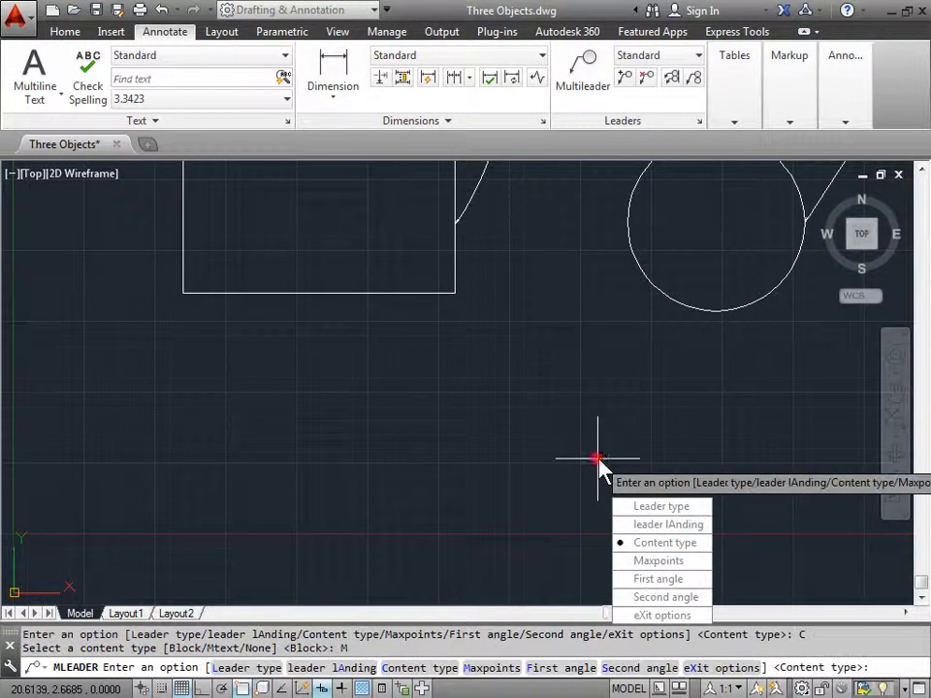
# Set the maximum number of points for the leader line to 3
pyautogui.click(676, 562)
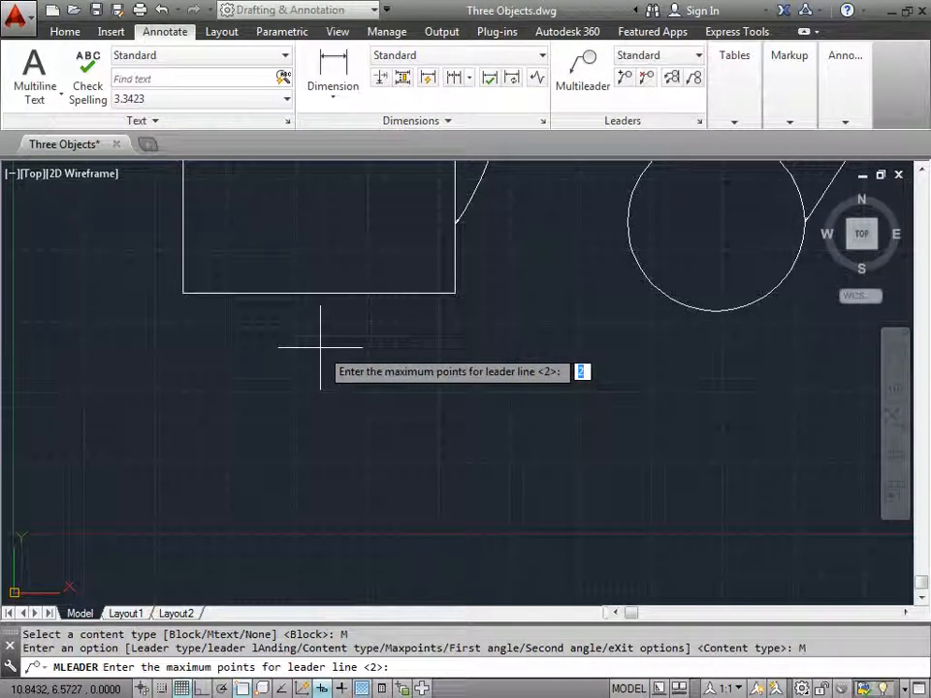
pyautogui.moveTo(536, 222); pyautogui.dragTo(388, 492, button='middle')
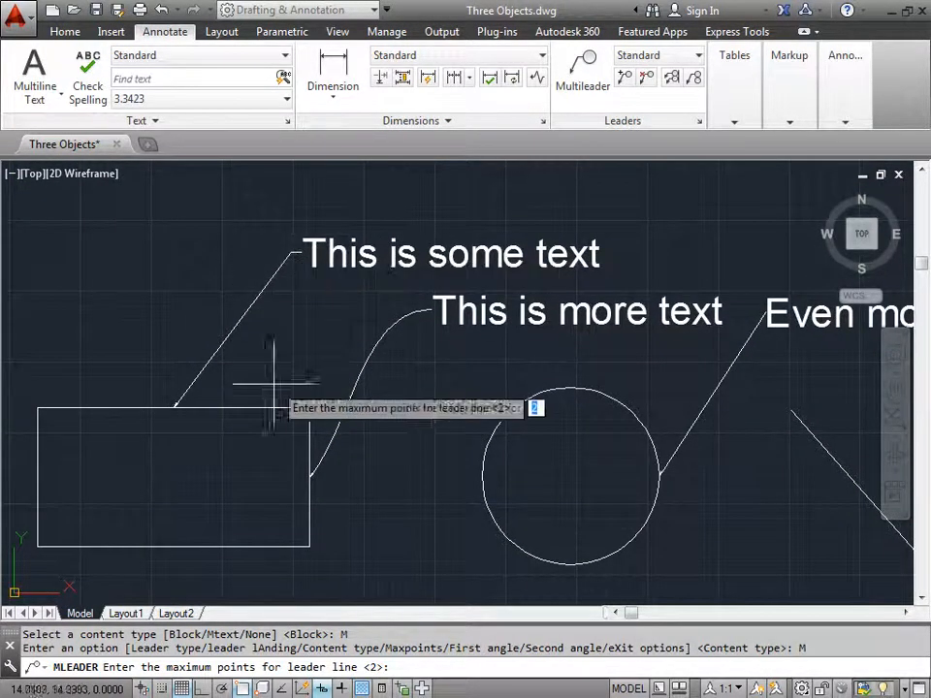
pyautogui.moveTo(256, 564); pyautogui.dragTo(342, 267, button='middle')
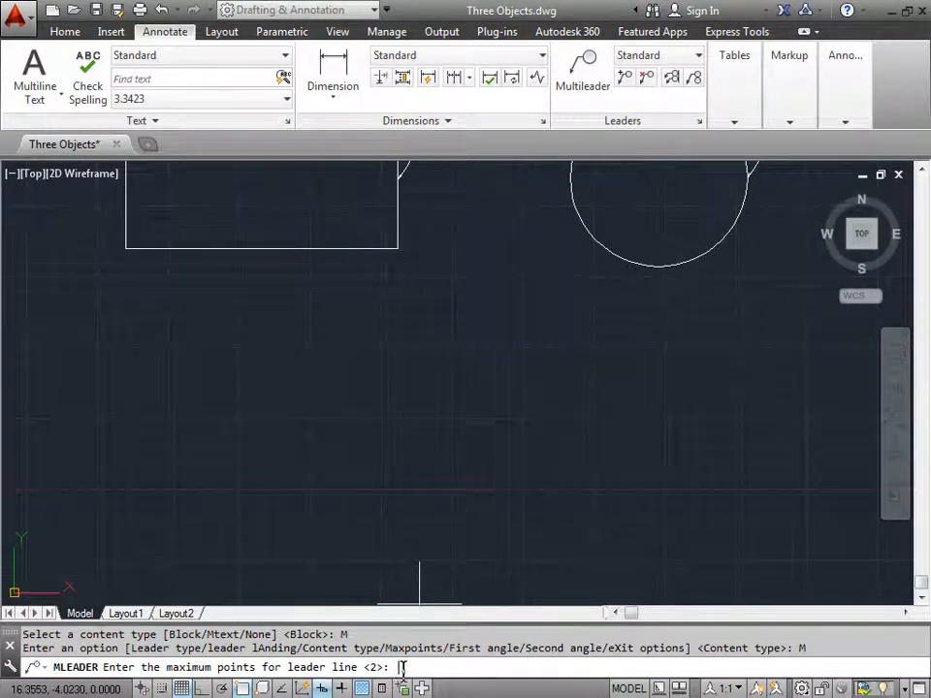
pyautogui.write('3')
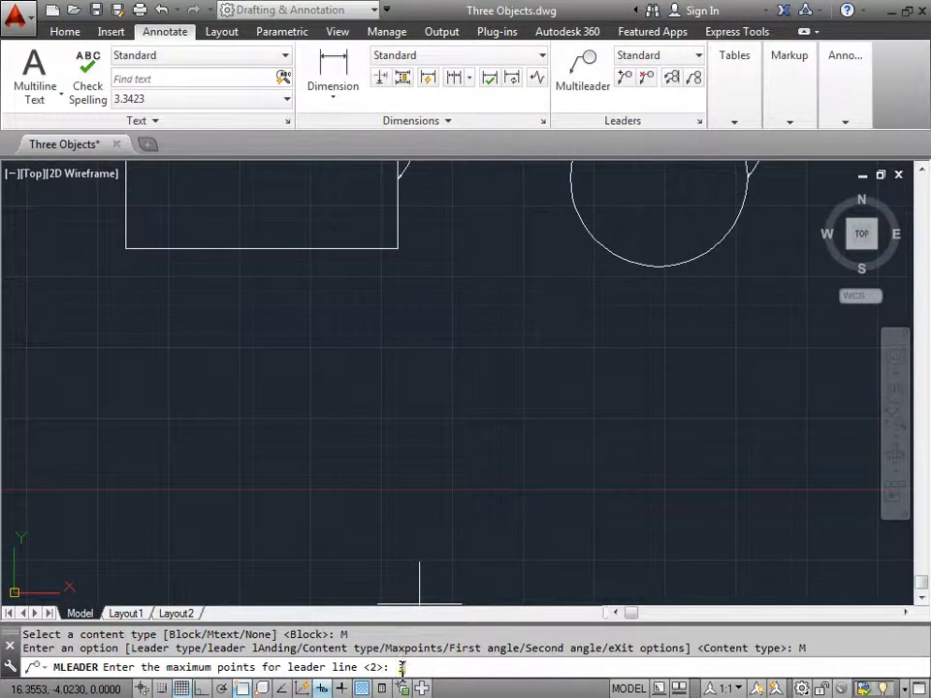
pyautogui.press('Return')
# Change the leader type to spline and exit the multileader options
pyautogui.press('Down')
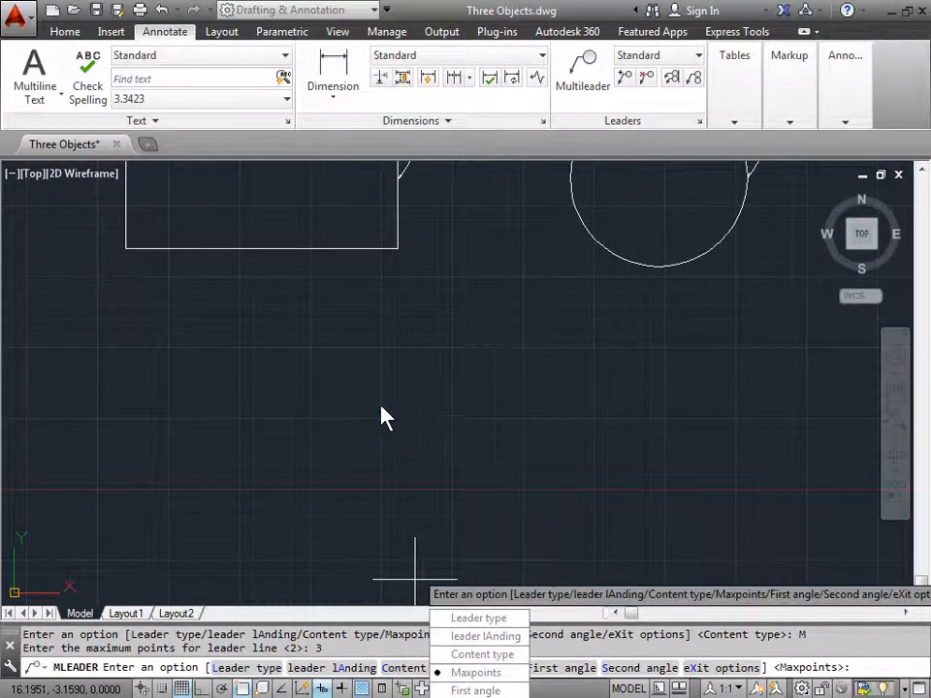
pyautogui.click(494, 626)
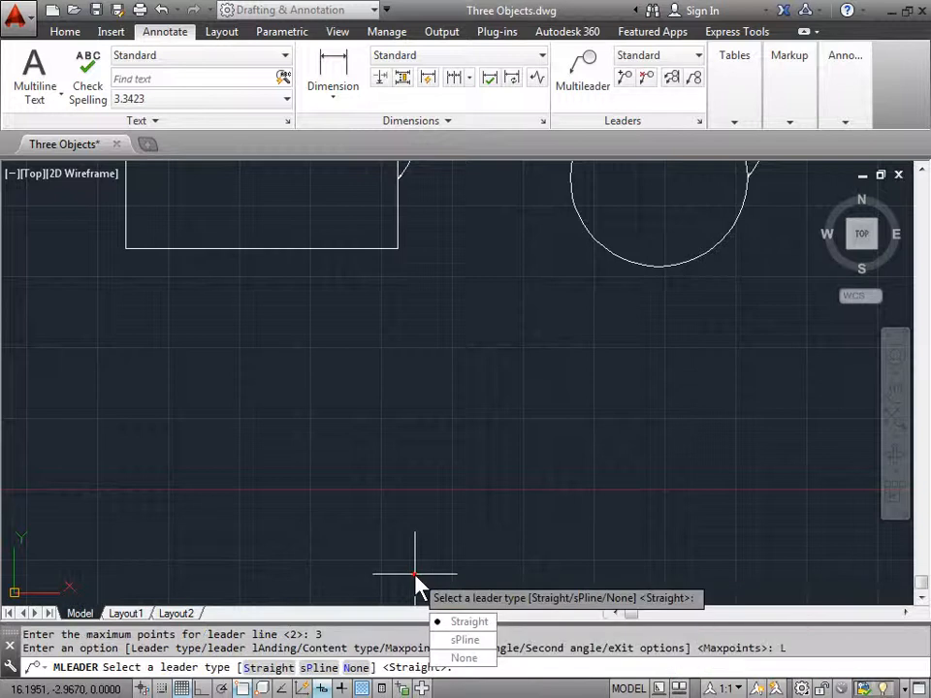
pyautogui.click(456, 640)
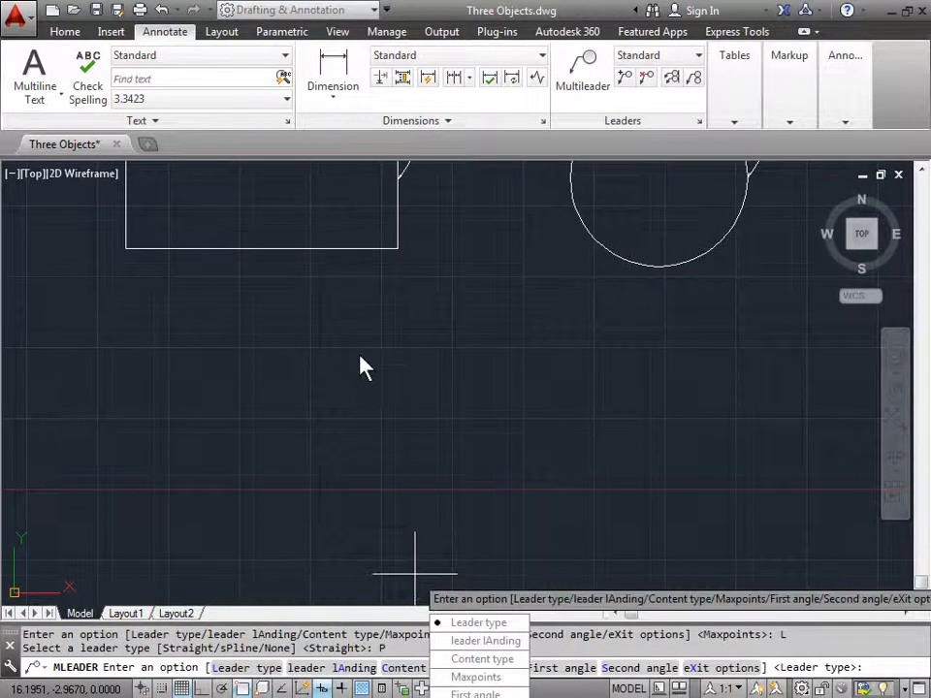
pyautogui.click(703, 669)
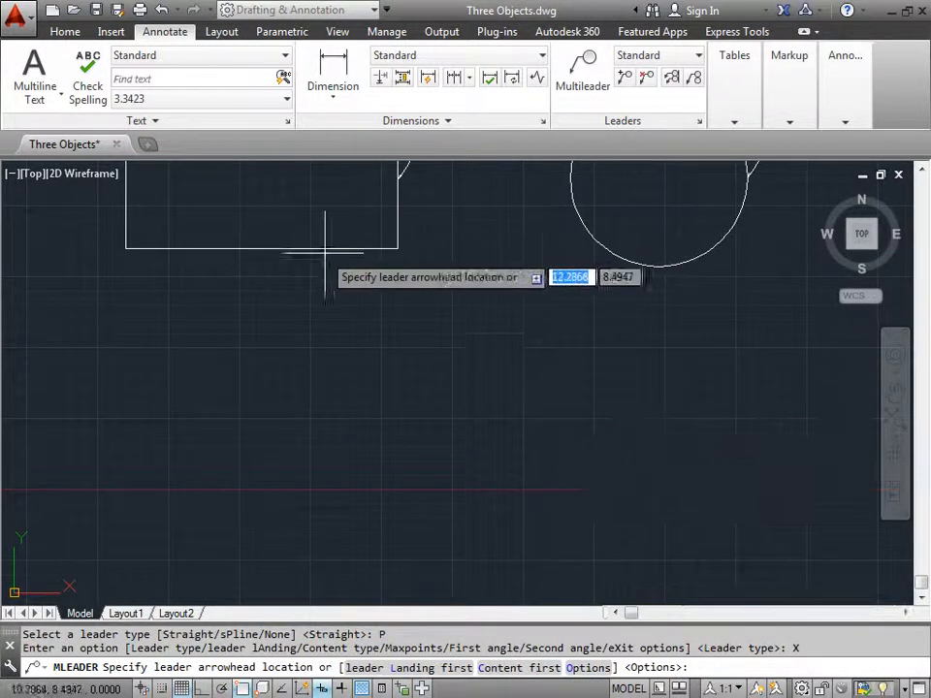
# Place a three-point spline leader from the rectangle's lower edge, dipping down and curving back up to a landing below the circle's left side
pyautogui.click(262, 249)
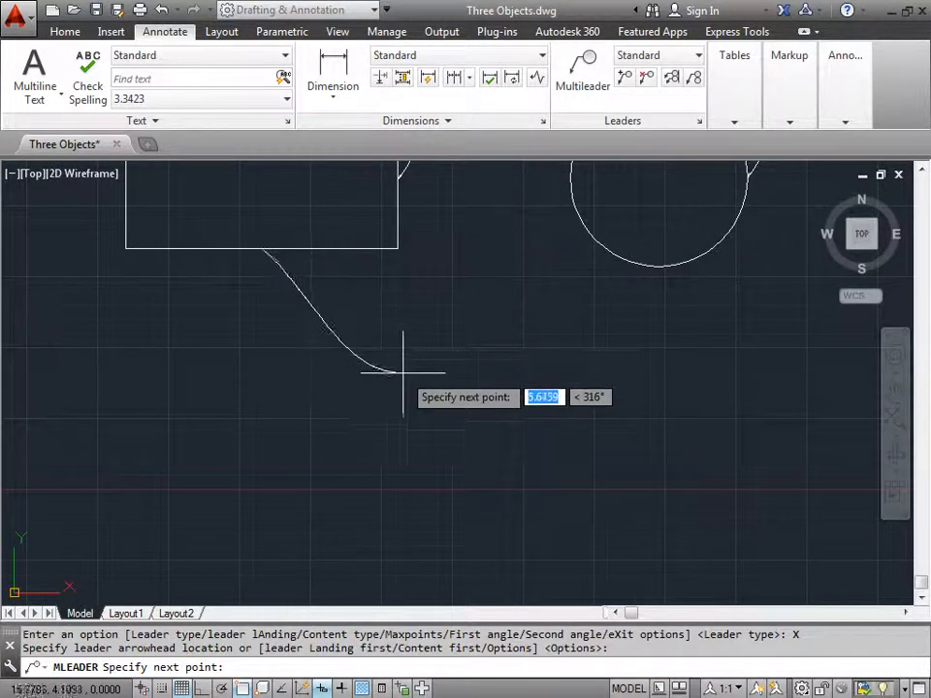
pyautogui.click(469, 382)
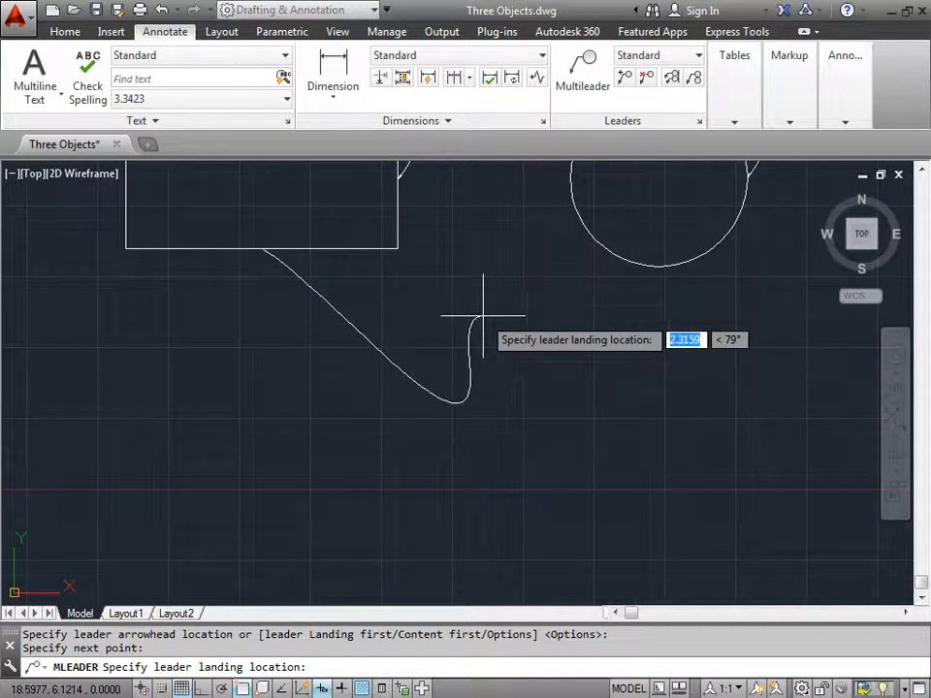
pyautogui.click(483, 318)
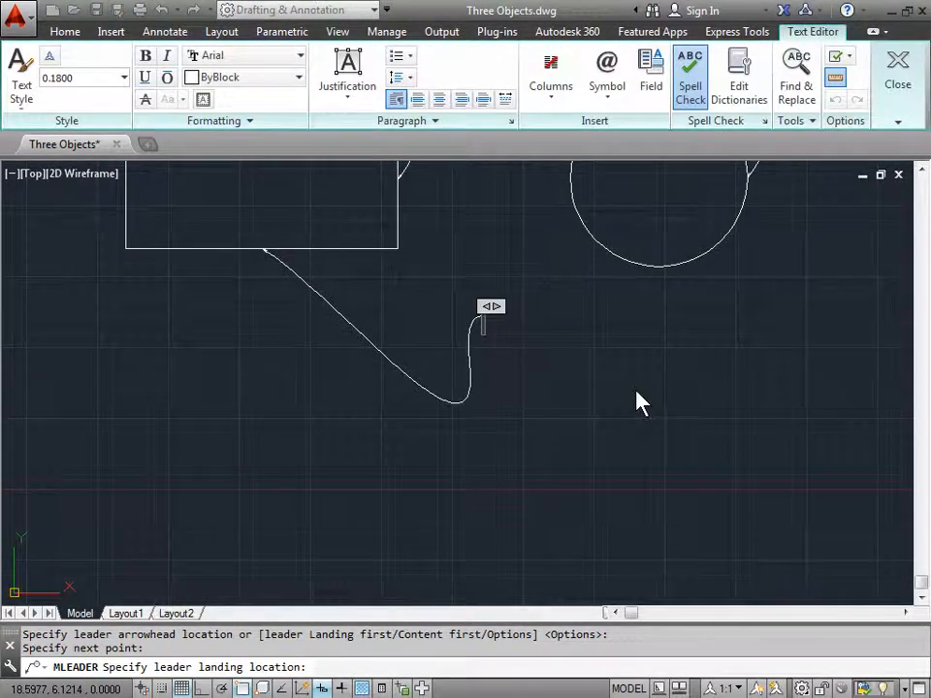
# Enter "A weird Line" as the spline leader's text and finish the multileader
pyautogui.press('capslock')
pyautogui.write('A')
pyautogui.press('capslock')
pyautogui.write('wei')
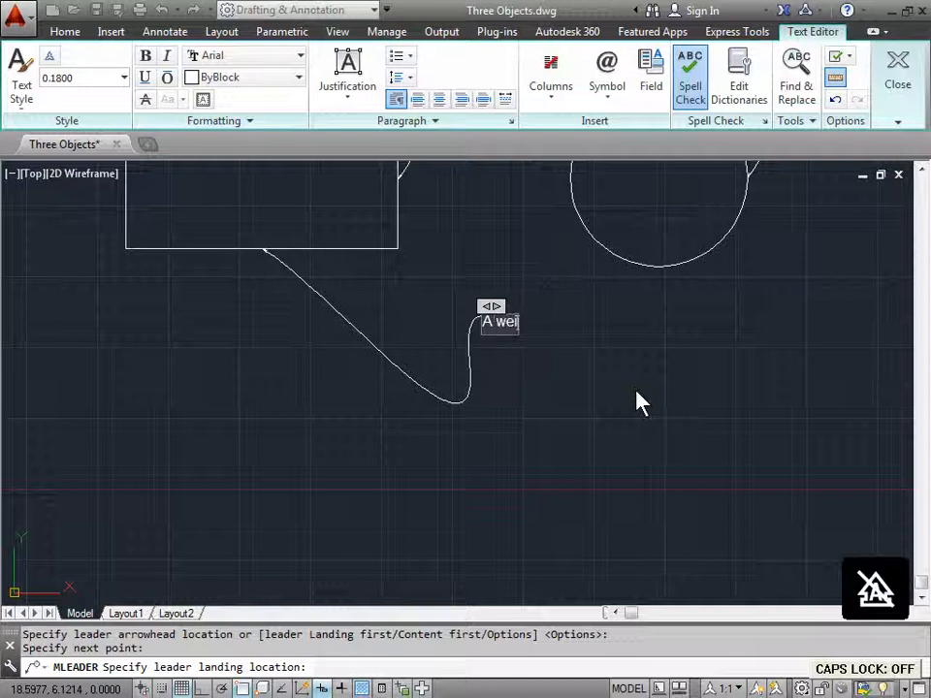
pyautogui.write('rd Line')
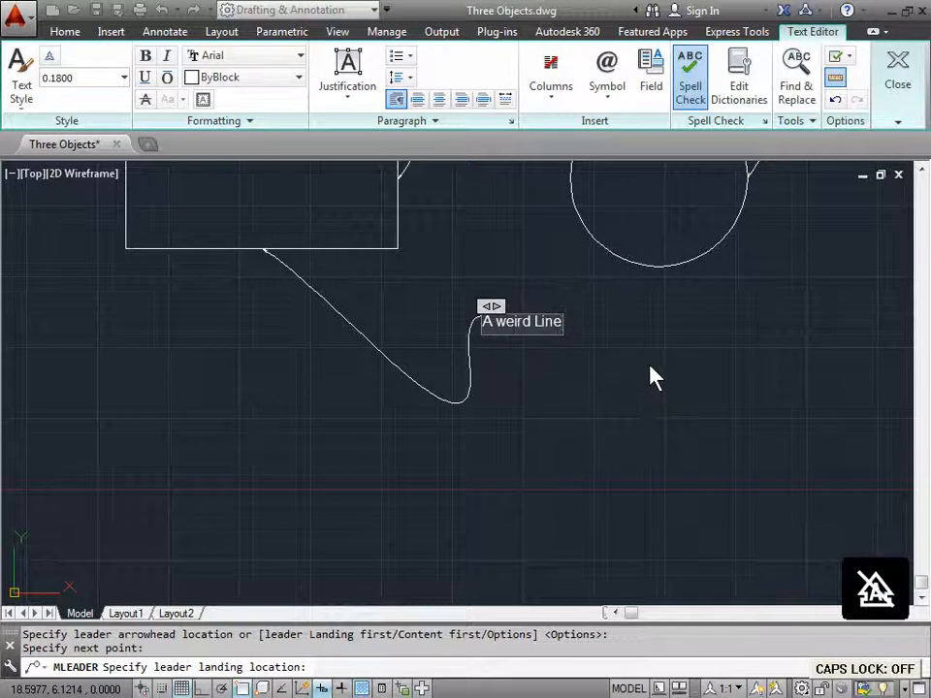
pyautogui.press('Return')
pyautogui.press('Return')
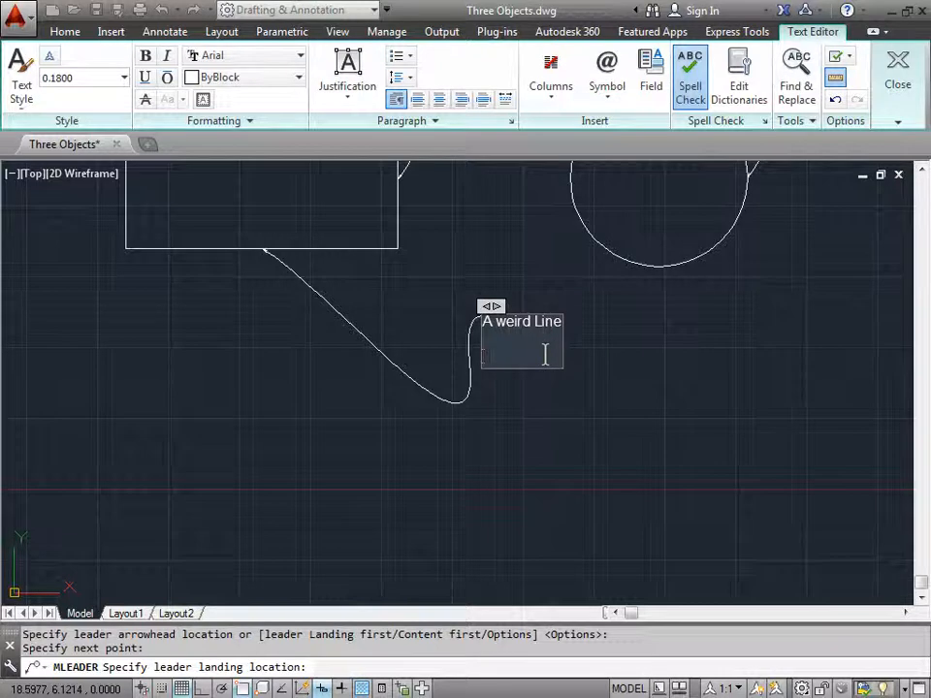
pyautogui.press('BackSpace')
pyautogui.press('BackSpace')
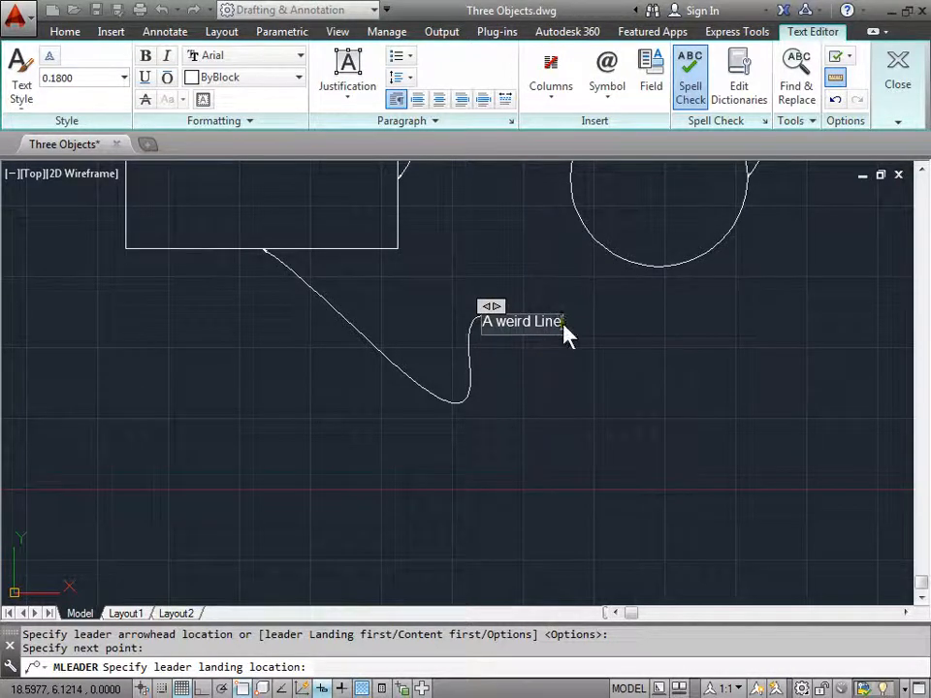
pyautogui.click(565, 335)
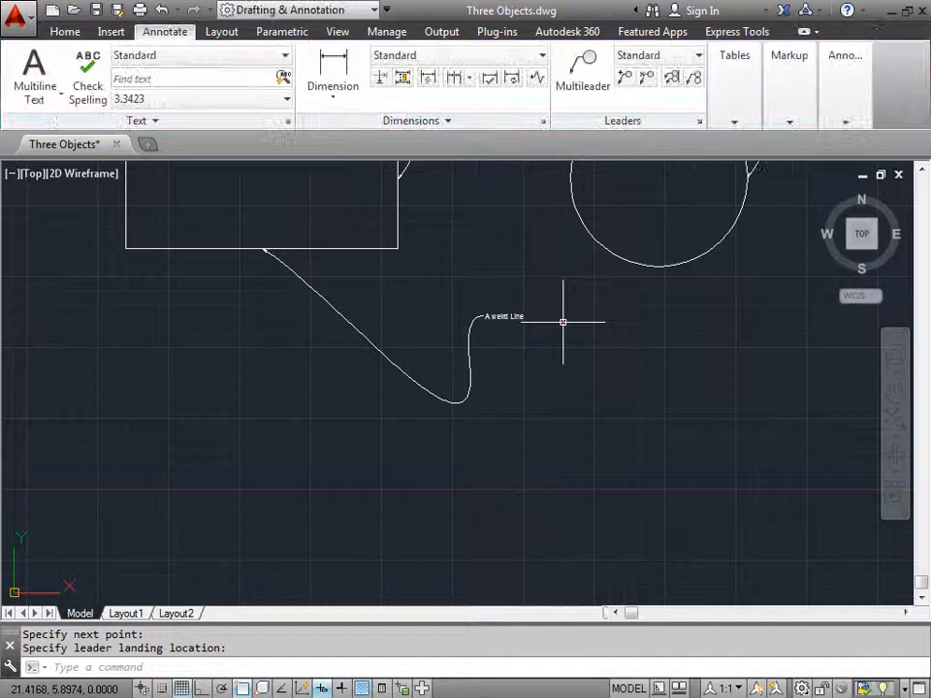
# Set the text height of the "A weird Line" leader text to 1 and close the text editor
pyautogui.doubleClick(502, 319)
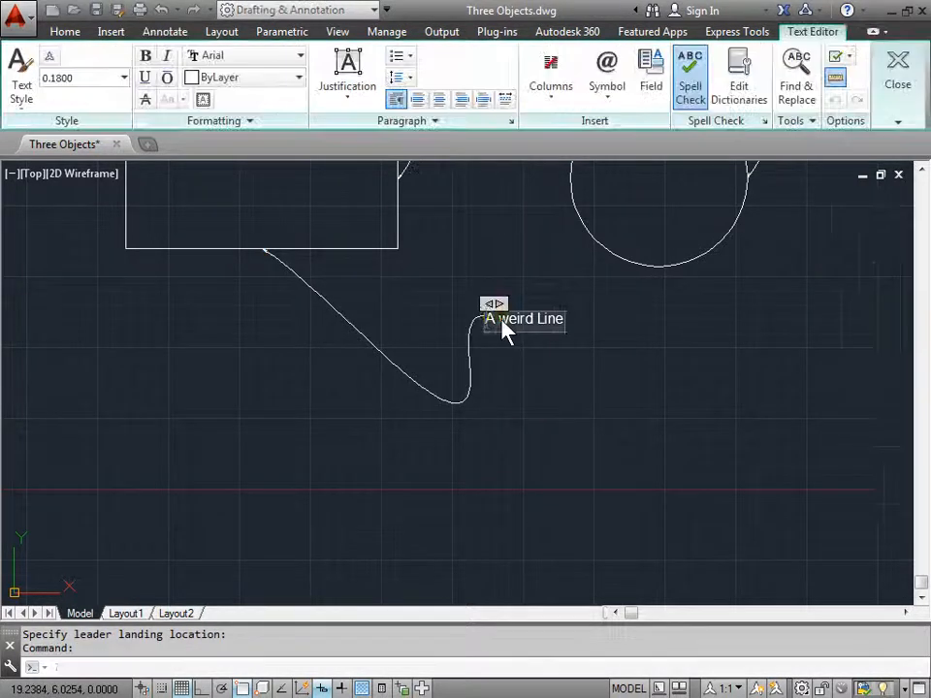
pyautogui.moveTo(484, 320); pyautogui.dragTo(567, 328)
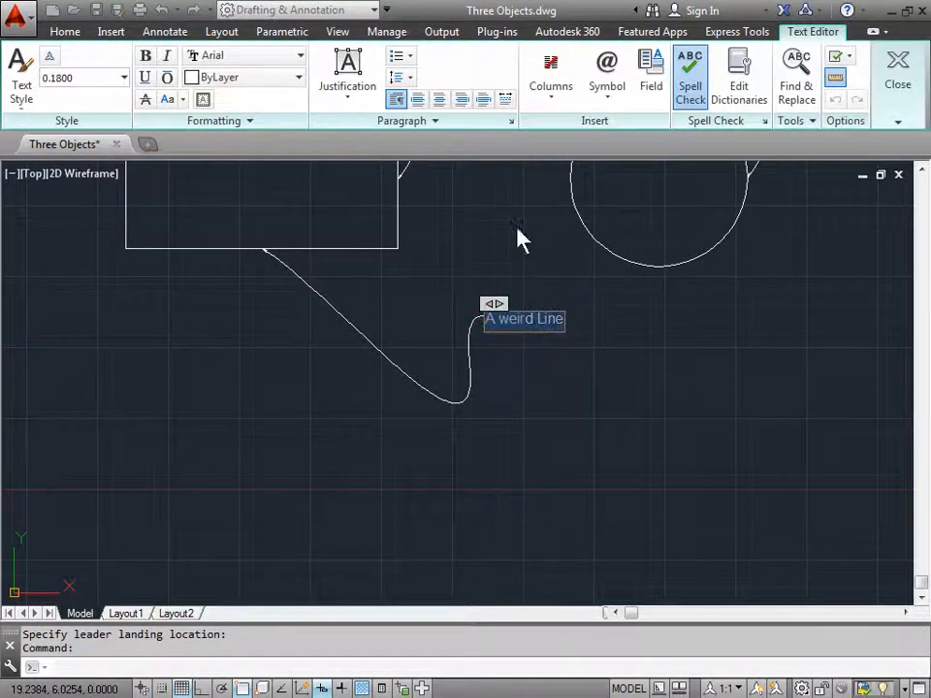
pyautogui.click(70, 77)
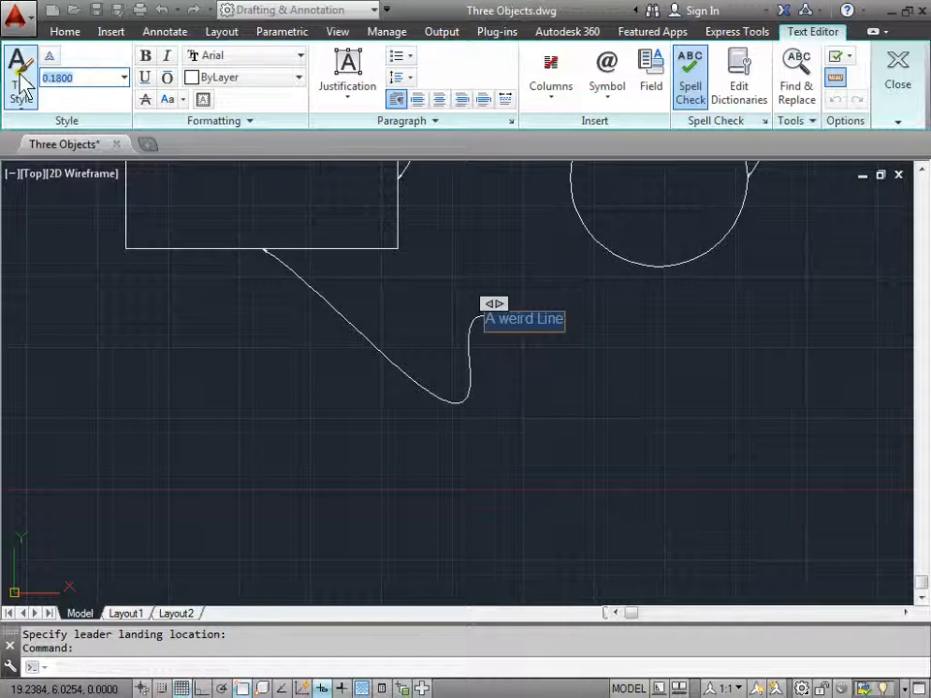
pyautogui.write('1')
pyautogui.press('Return')
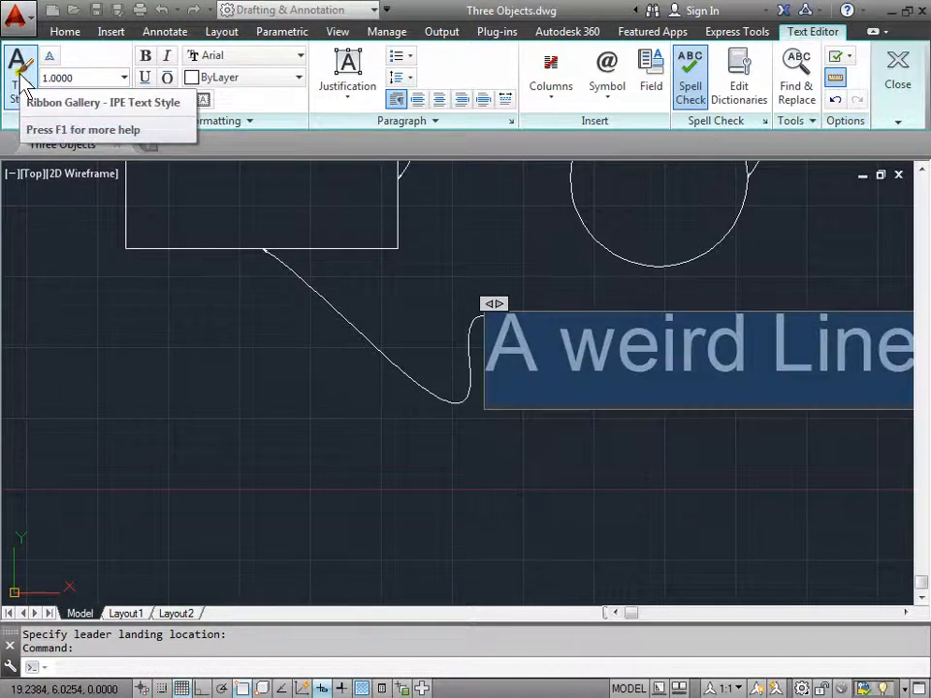
pyautogui.moveTo(903, 93)
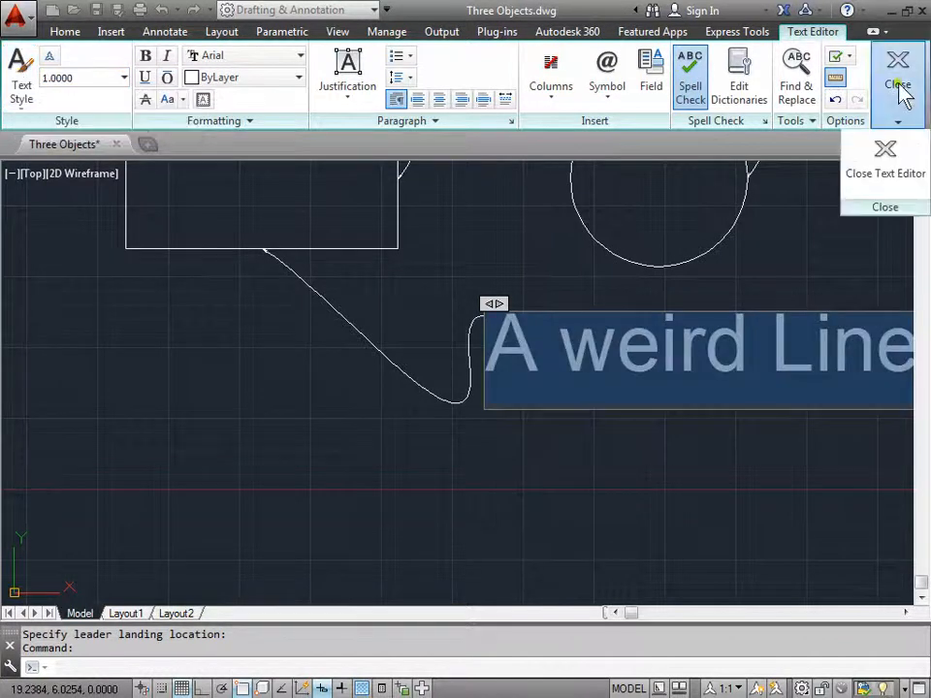
pyautogui.click(894, 165)
# Start a new multileader and set its first angle constraint to 15 in the command's options
pyautogui.moveTo(769, 295)
pyautogui.mouseDown(button='middle')
pyautogui.moveTo(613, 296)
pyautogui.moveTo(495, 324)
pyautogui.mouseUp(button='middle')
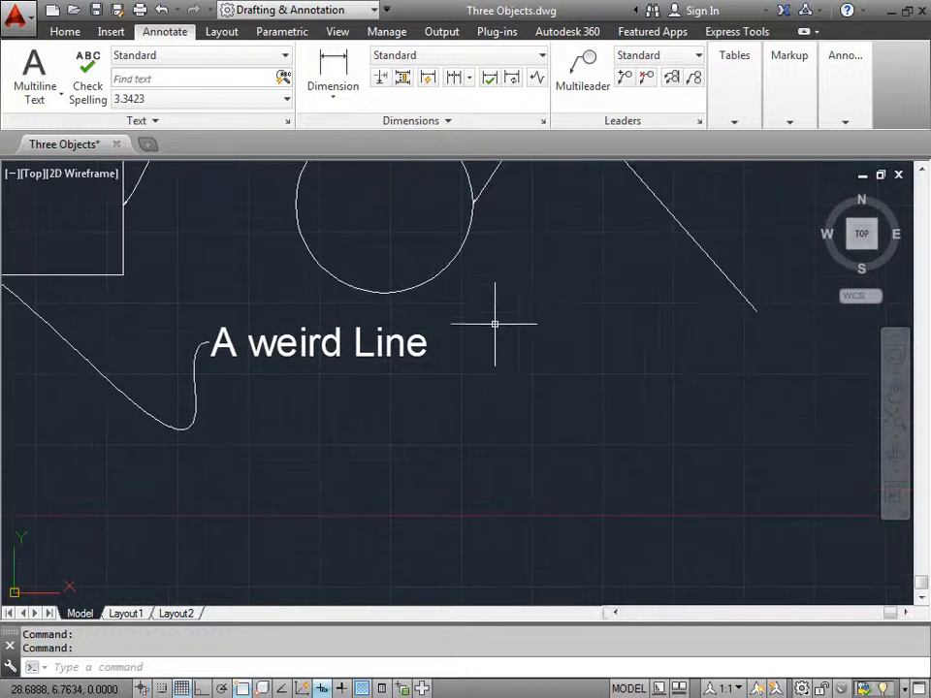
pyautogui.moveTo(649, 316)
pyautogui.mouseDown(button='middle')
pyautogui.moveTo(518, 401)
pyautogui.moveTo(400, 404)
pyautogui.mouseUp(button='middle')
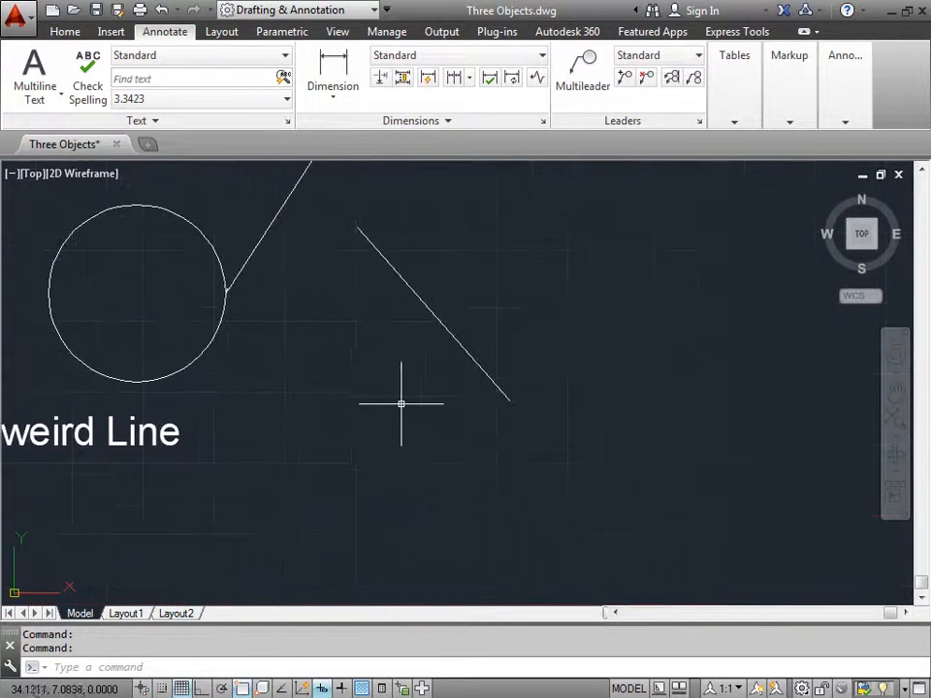
pyautogui.click(572, 70)
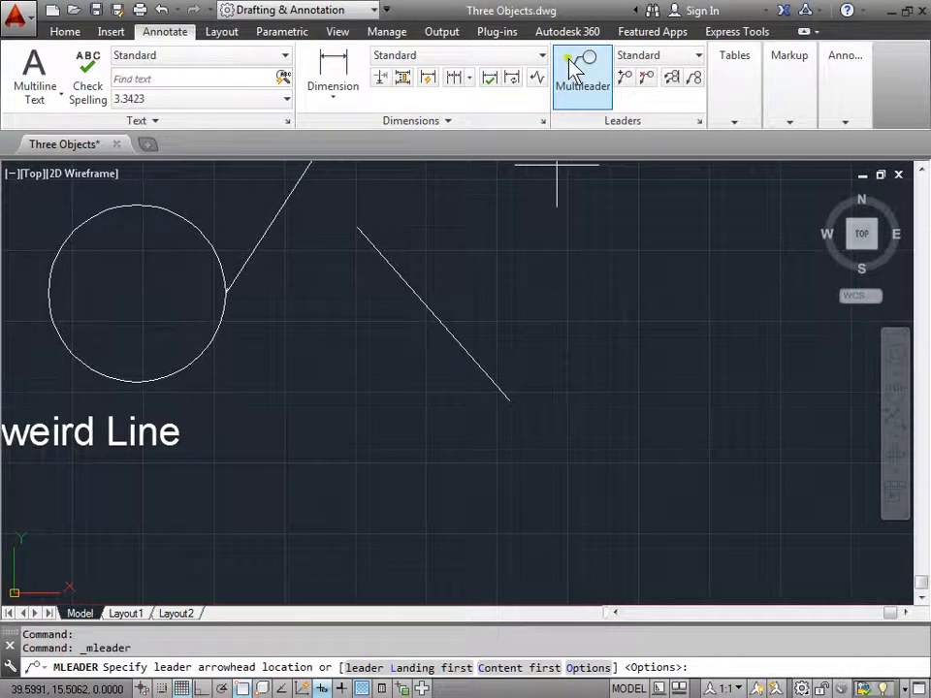
pyautogui.rightClick(631, 281)
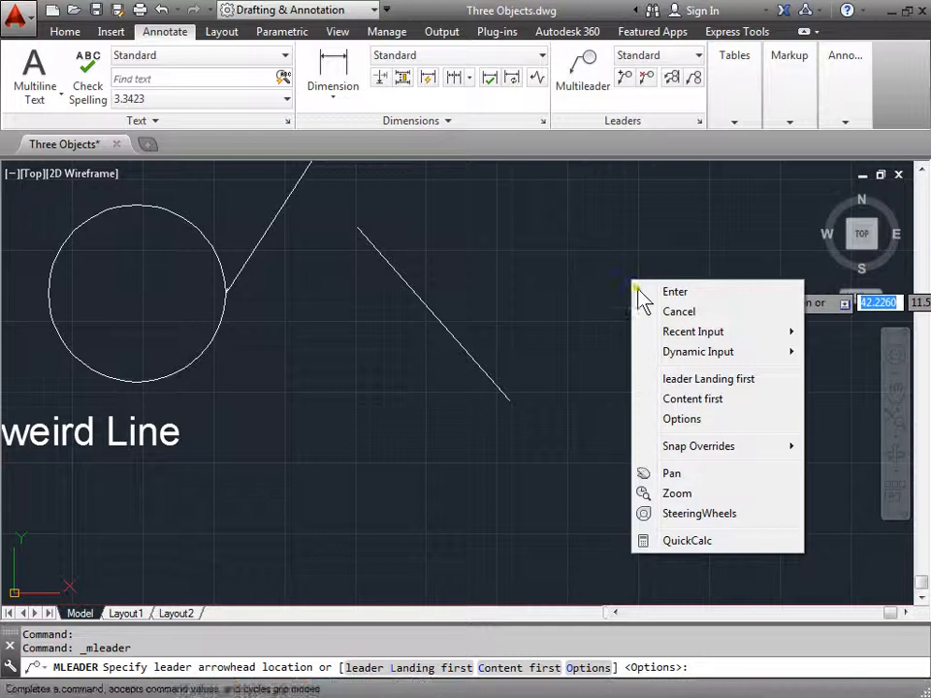
pyautogui.click(718, 419)
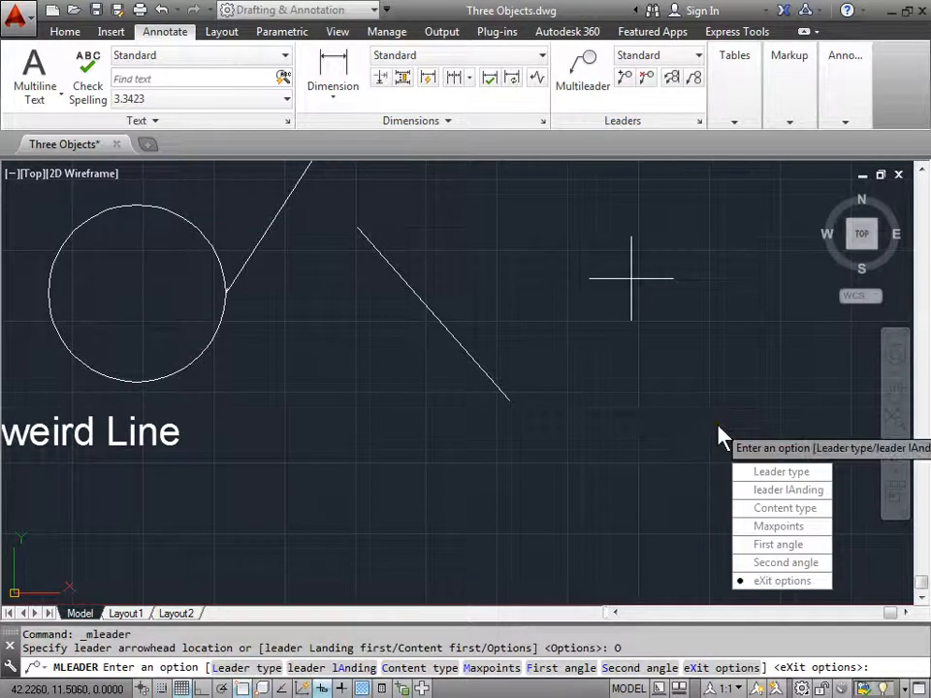
pyautogui.click(778, 546)
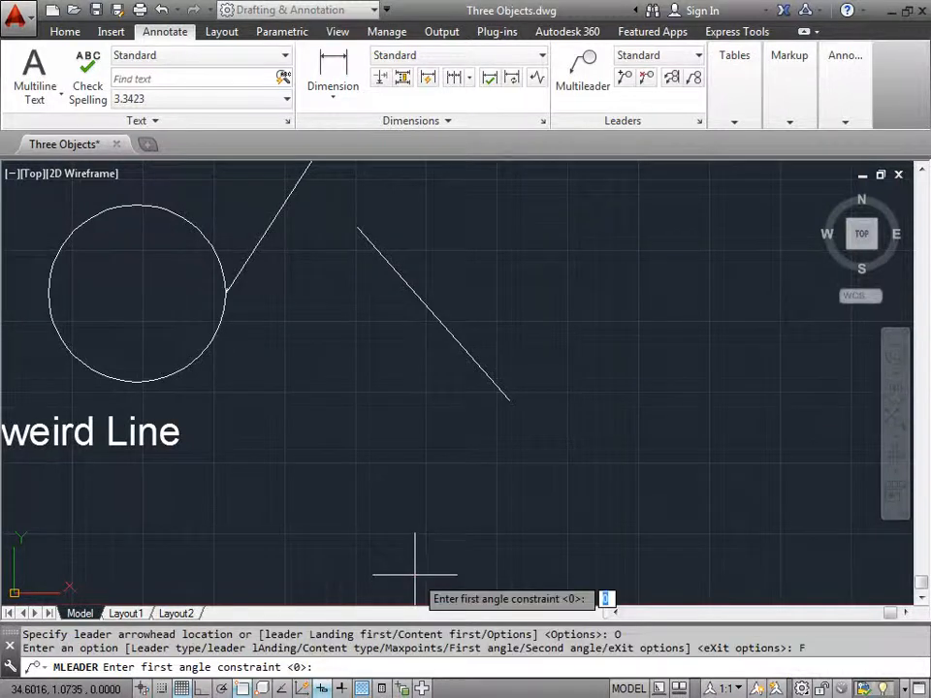
pyautogui.moveTo(438, 238); pyautogui.dragTo(281, 324, button='middle')
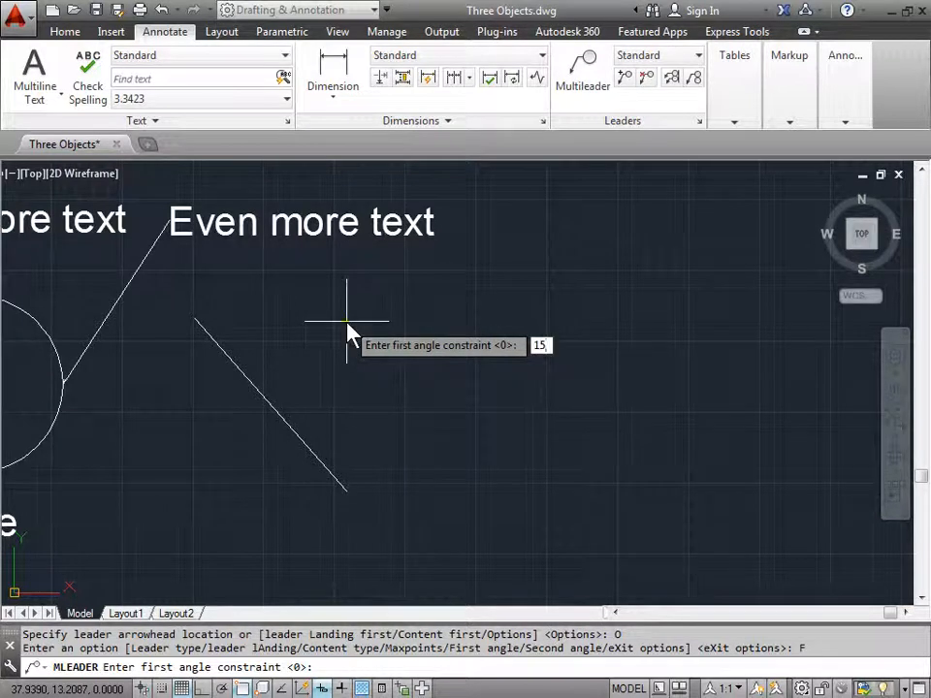
pyautogui.press('Return')
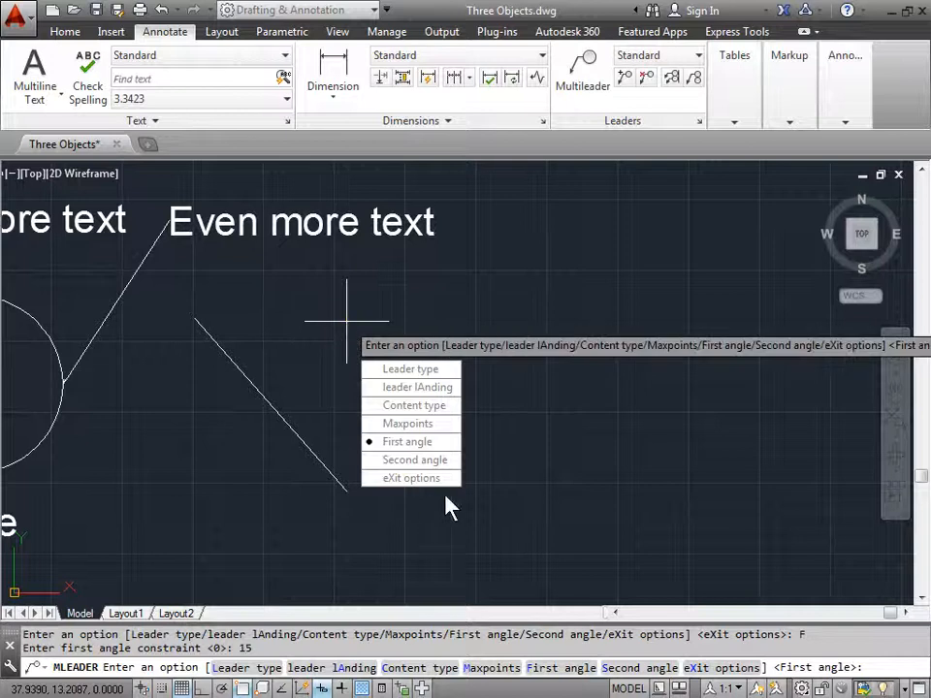
# Try 75 as the second angle constraint, set it to 45 instead, and exit the multileader options
pyautogui.click(449, 461)
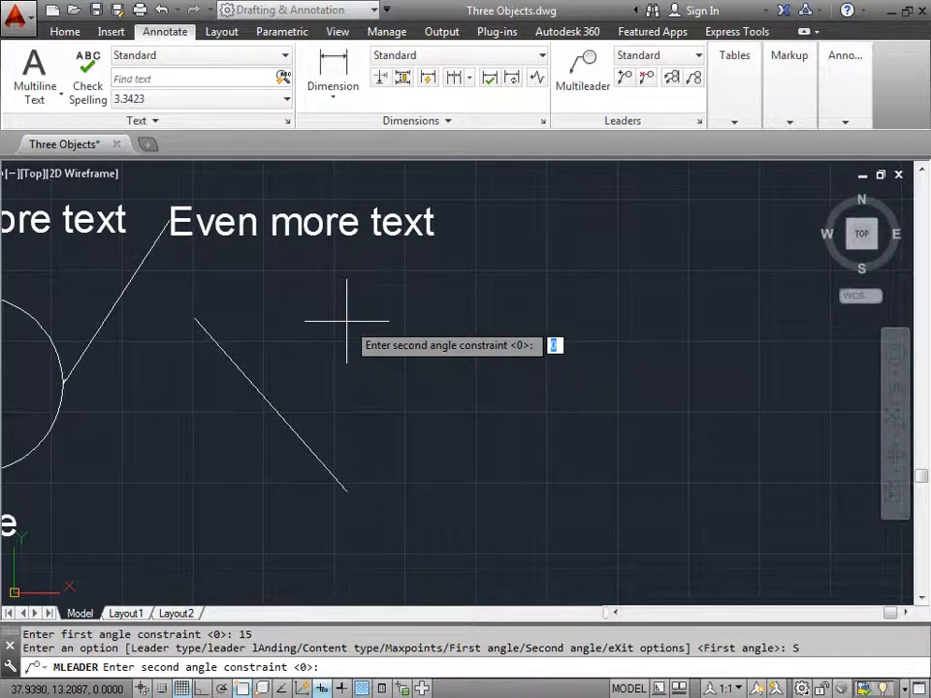
pyautogui.write('75')
pyautogui.press('Return')
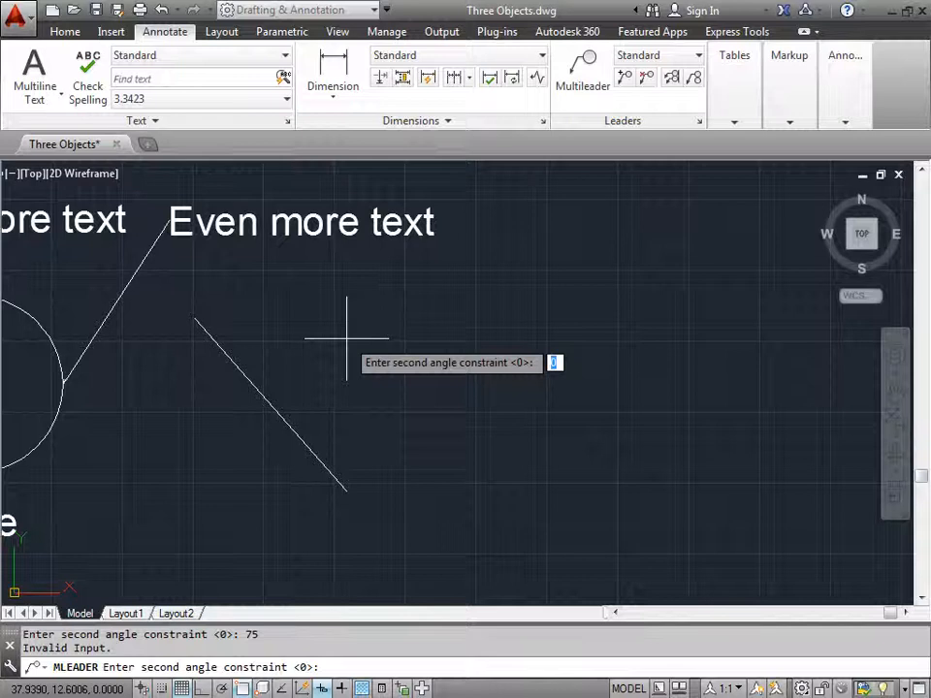
pyautogui.write('45')
pyautogui.press('Return')
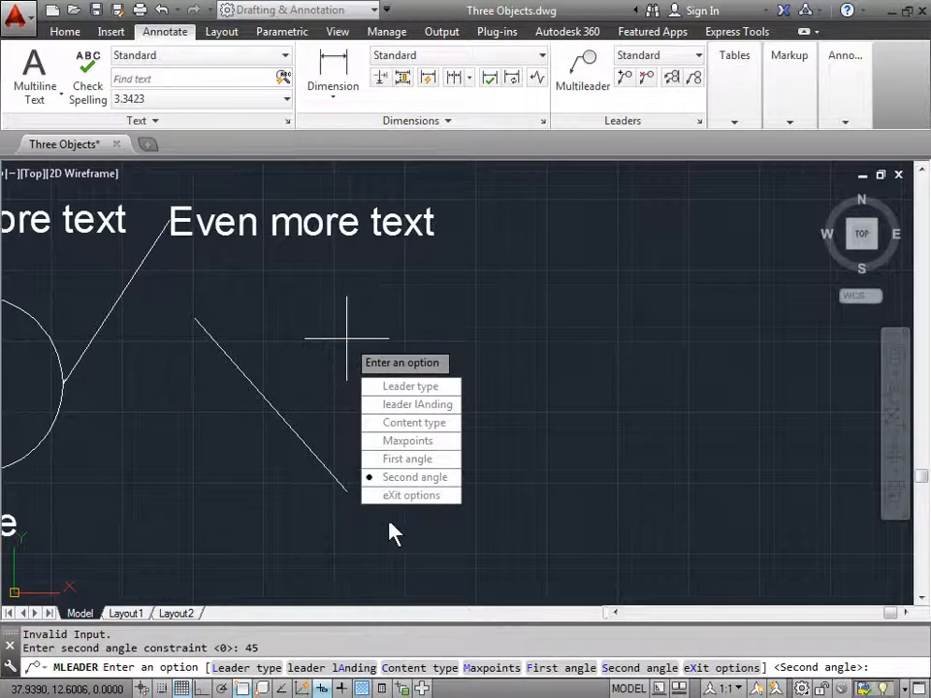
pyautogui.click(423, 498)
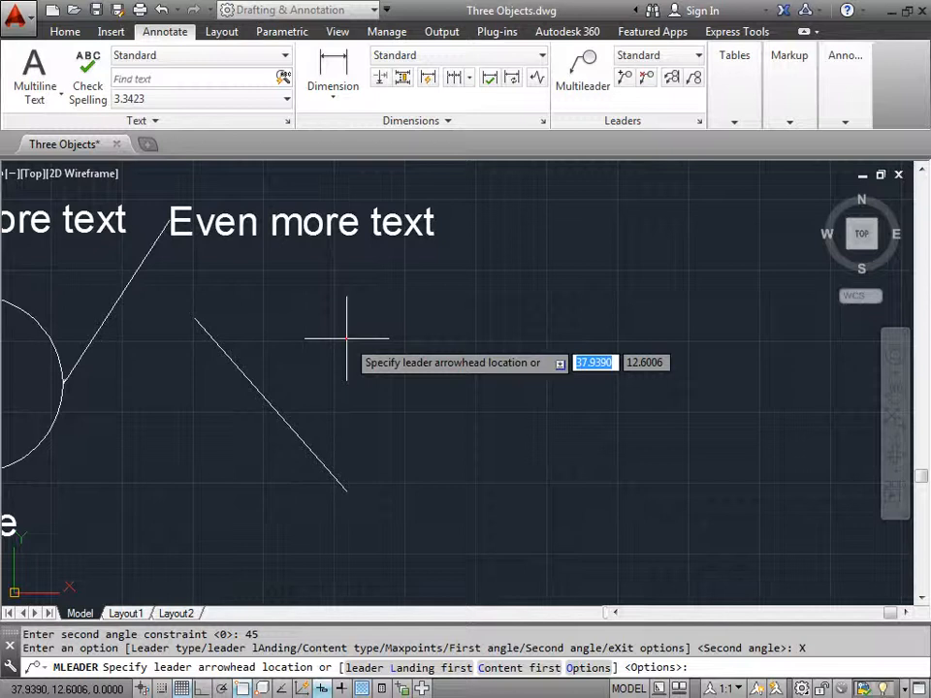
# Place the leader's arrowhead on the line's lower endpoint and its landing diagonally up to the right at the constrained angle
pyautogui.moveTo(388, 328)
pyautogui.mouseDown(button='middle')
pyautogui.moveTo(328, 353)
pyautogui.moveTo(270, 394)
pyautogui.mouseUp(button='middle')
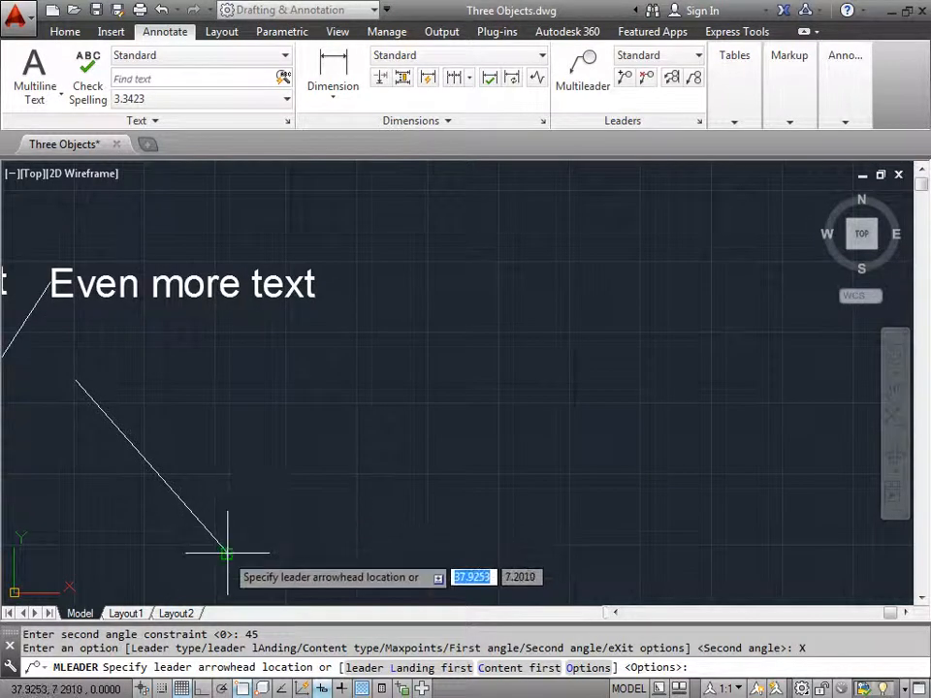
pyautogui.click(225, 551)
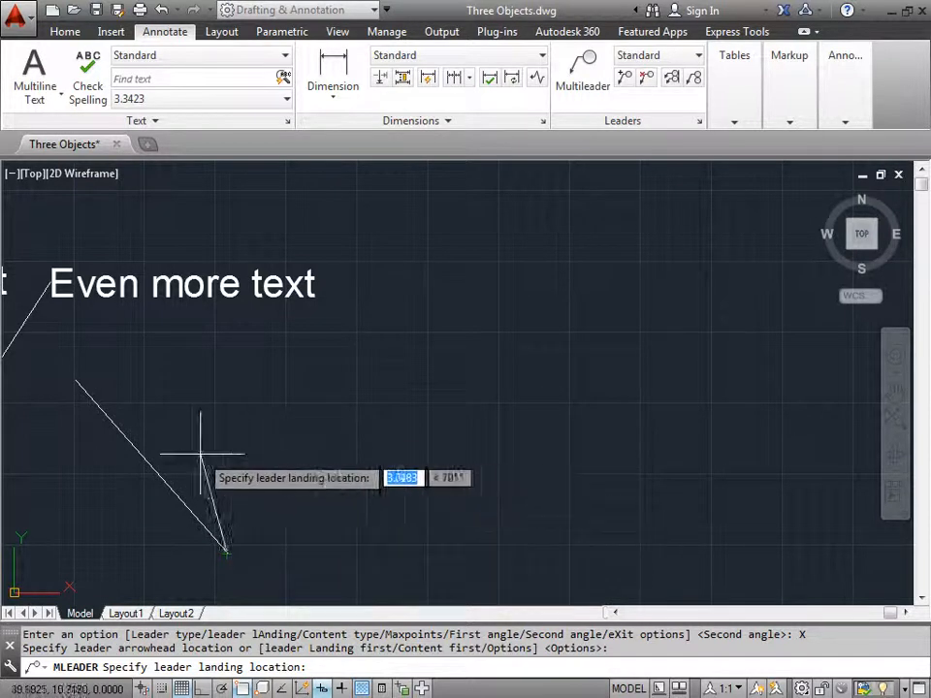
pyautogui.click(468, 329)
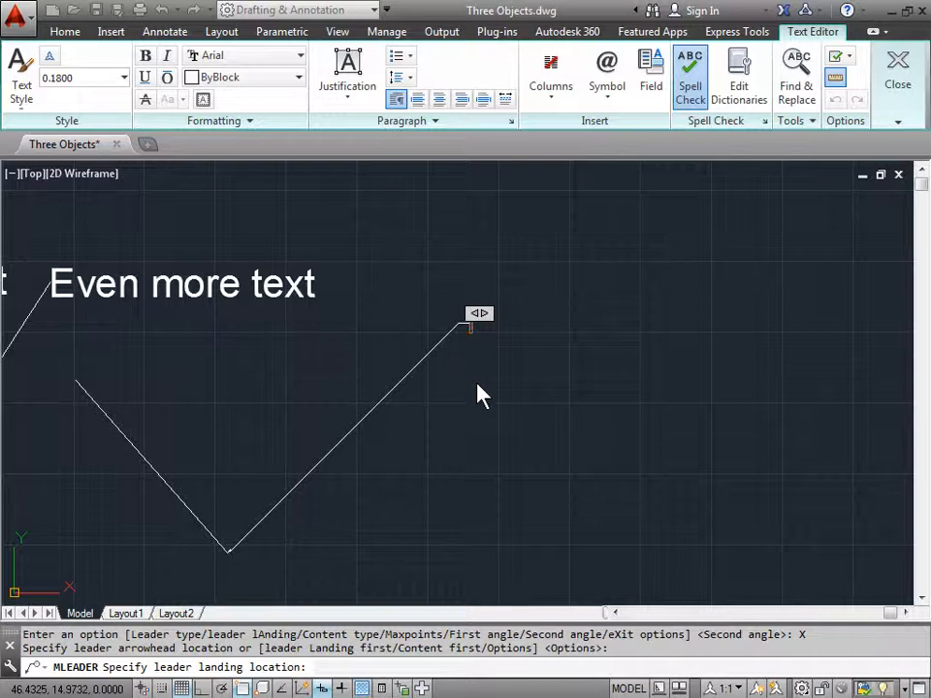
# Enter "Add some text" as the text of the line's leader
pyautogui.press('capslock')
pyautogui.write('A')
pyautogui.press('capslock')
pyautogui.write('dd t')
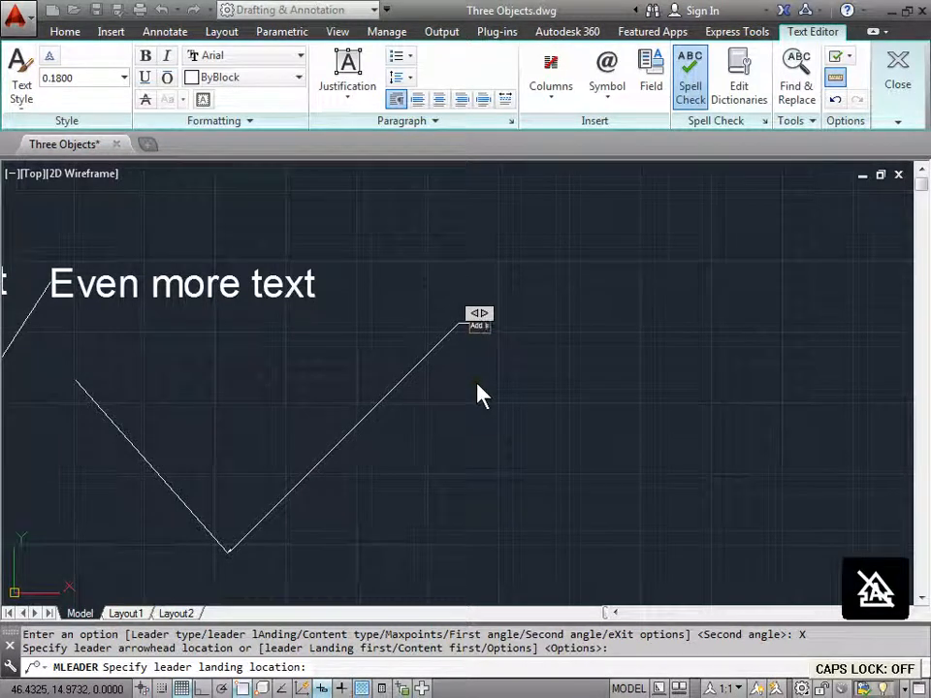
pyautogui.write('some text')
# Set the height of the "Add some text" leader text to 1 and close the text editor
pyautogui.scroll(3, 509, 328)
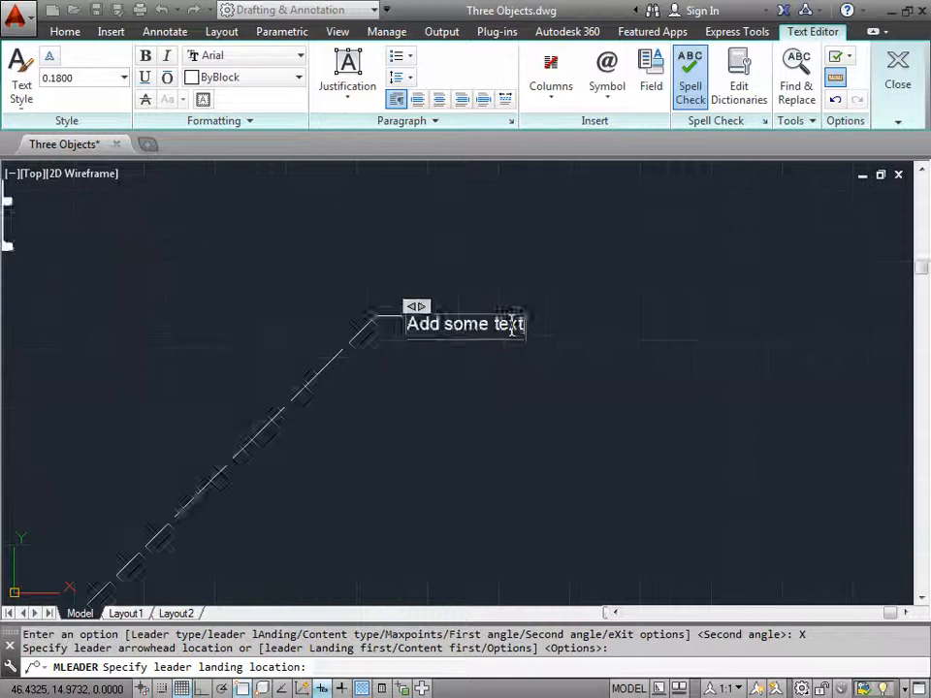
pyautogui.scroll(3, 512, 328)
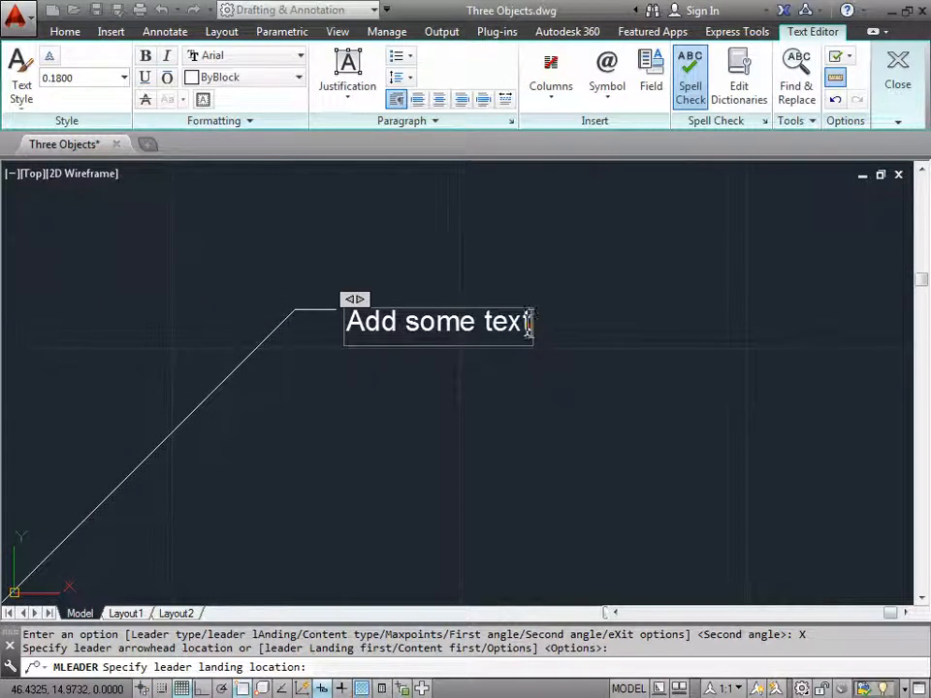
pyautogui.moveTo(529, 324); pyautogui.dragTo(345, 330)
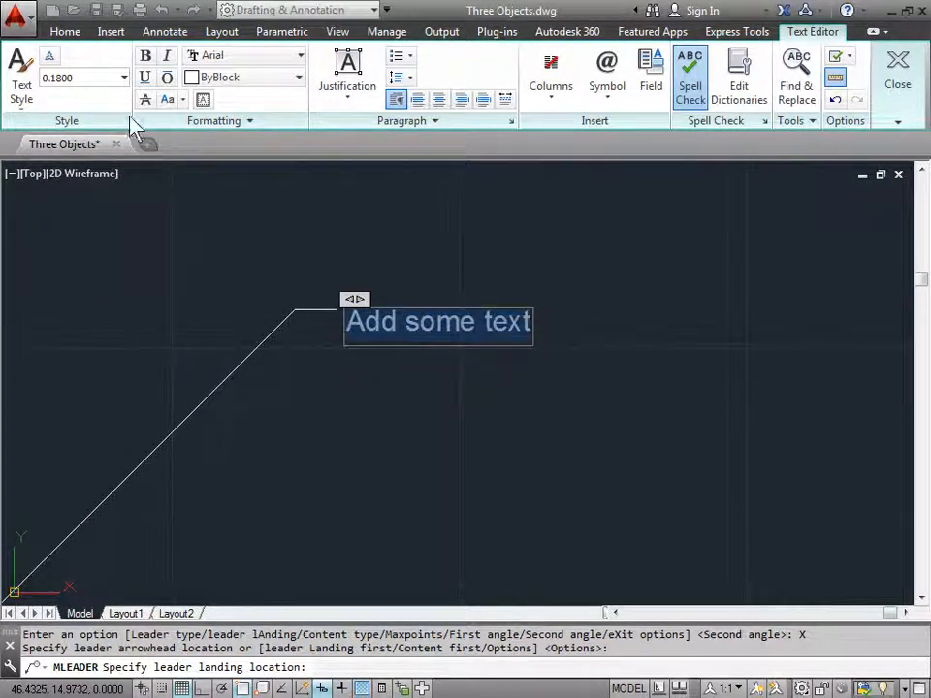
pyautogui.click(83, 76)
pyautogui.write('1')
pyautogui.press('Return')
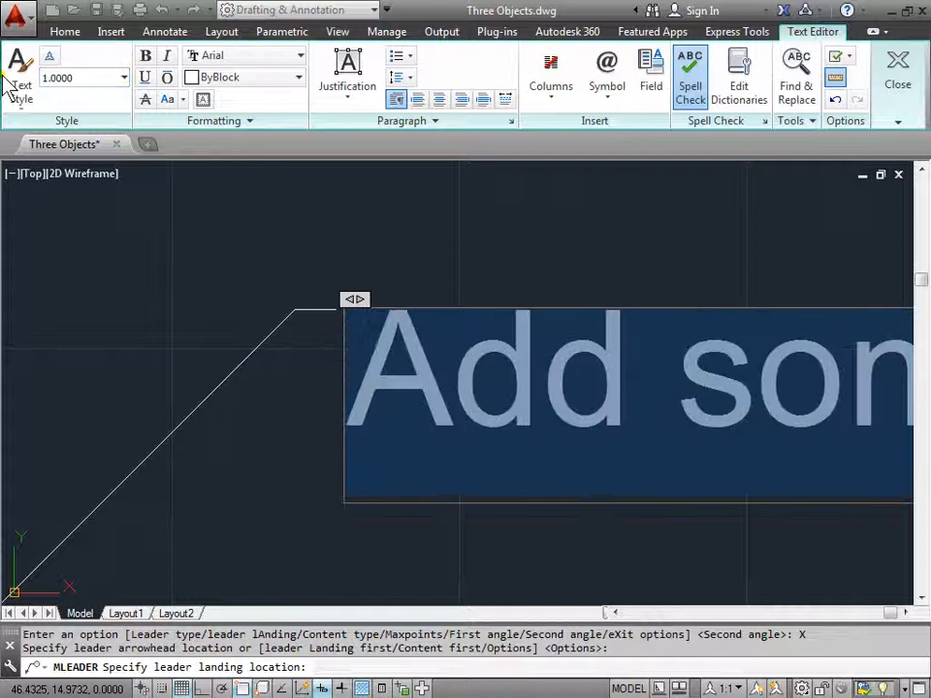
pyautogui.moveTo(908, 109)
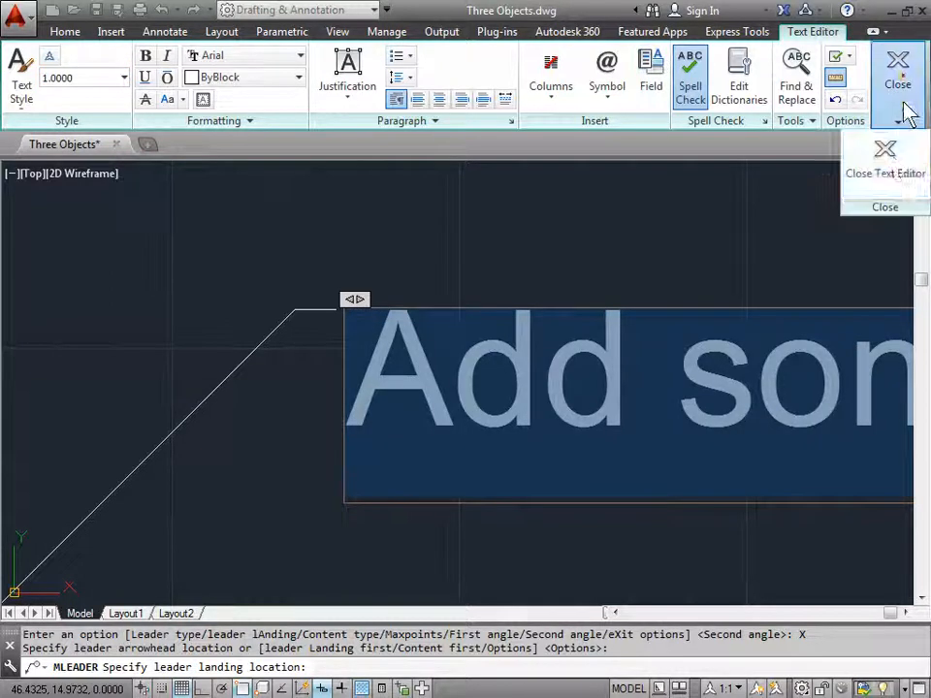
pyautogui.click(900, 173)
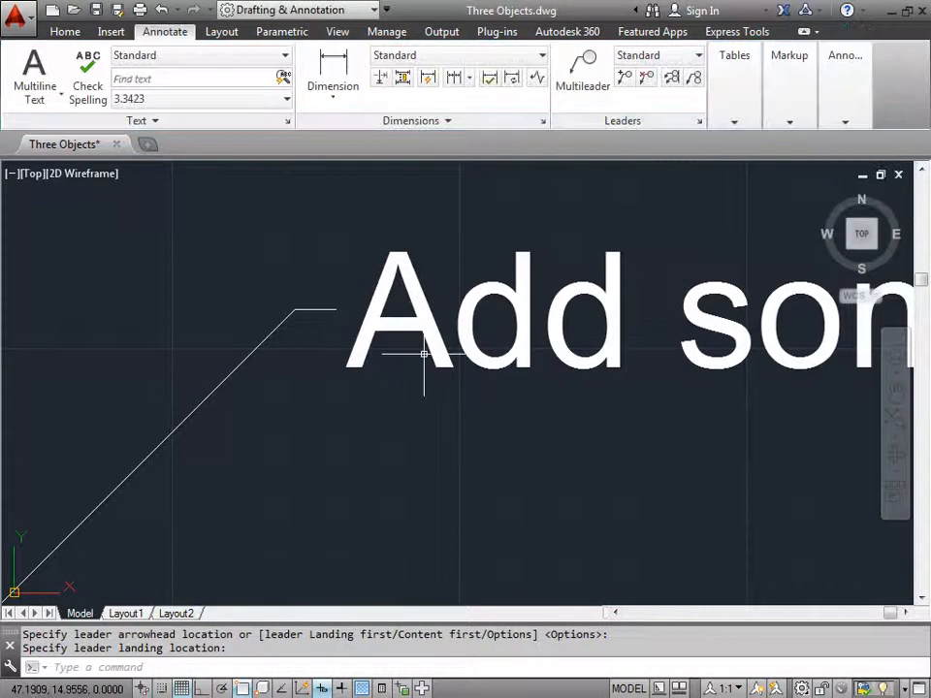
pyautogui.middleClick(424, 355)
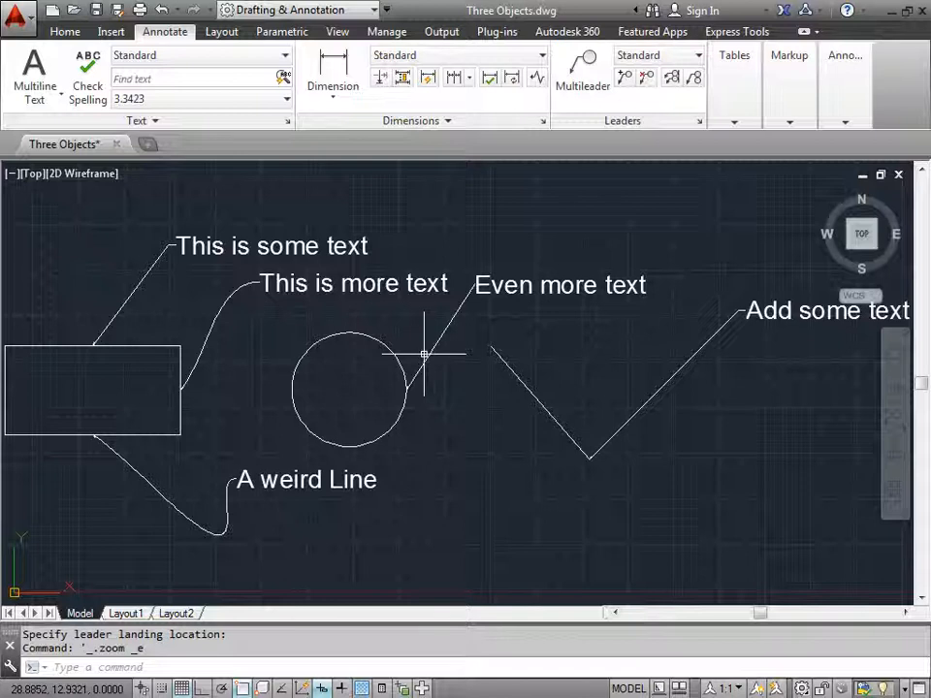